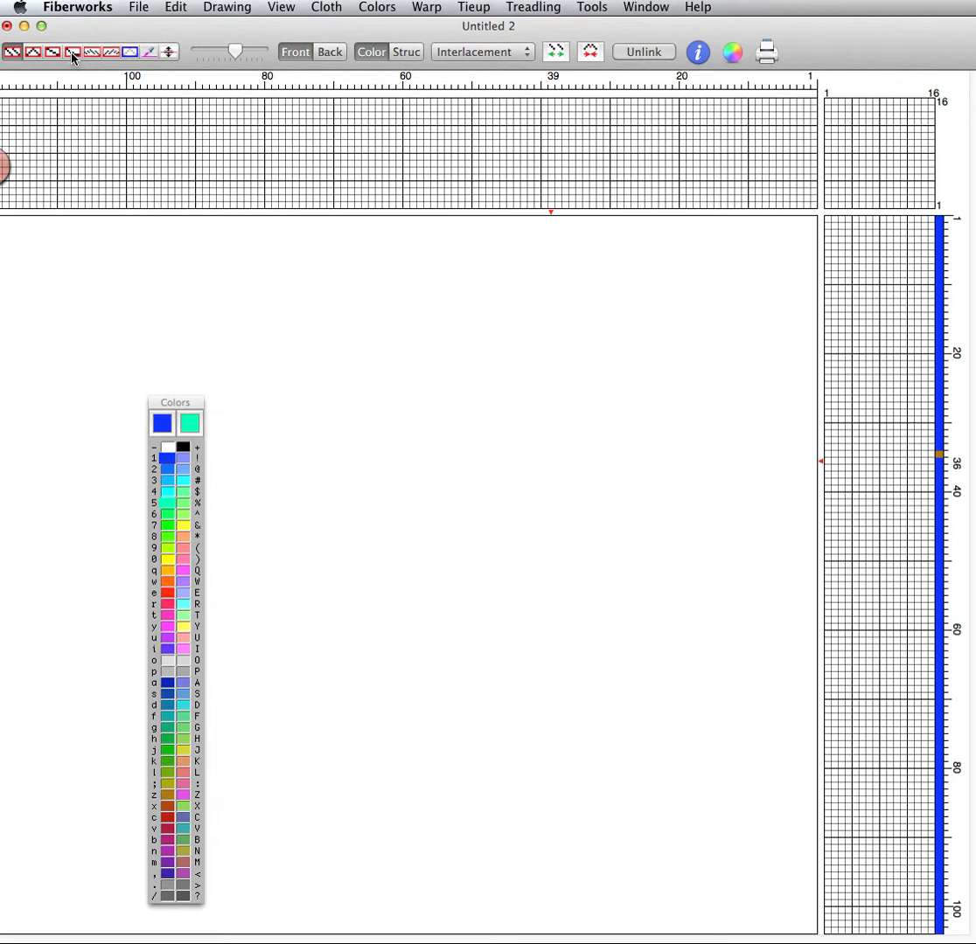
# Draw a freehand threading curve rising from shaft 1 to 16 and back over about 71 threads, and adjust its slope near threads 19–24
pyautogui.click(72, 51)
pyautogui.moveTo(815, 203)
pyautogui.mouseDown()
pyautogui.moveTo(661, 140)
pyautogui.moveTo(605, 105)
pyautogui.moveTo(508, 101)
pyautogui.moveTo(329, 204)
pyautogui.mouseUp()
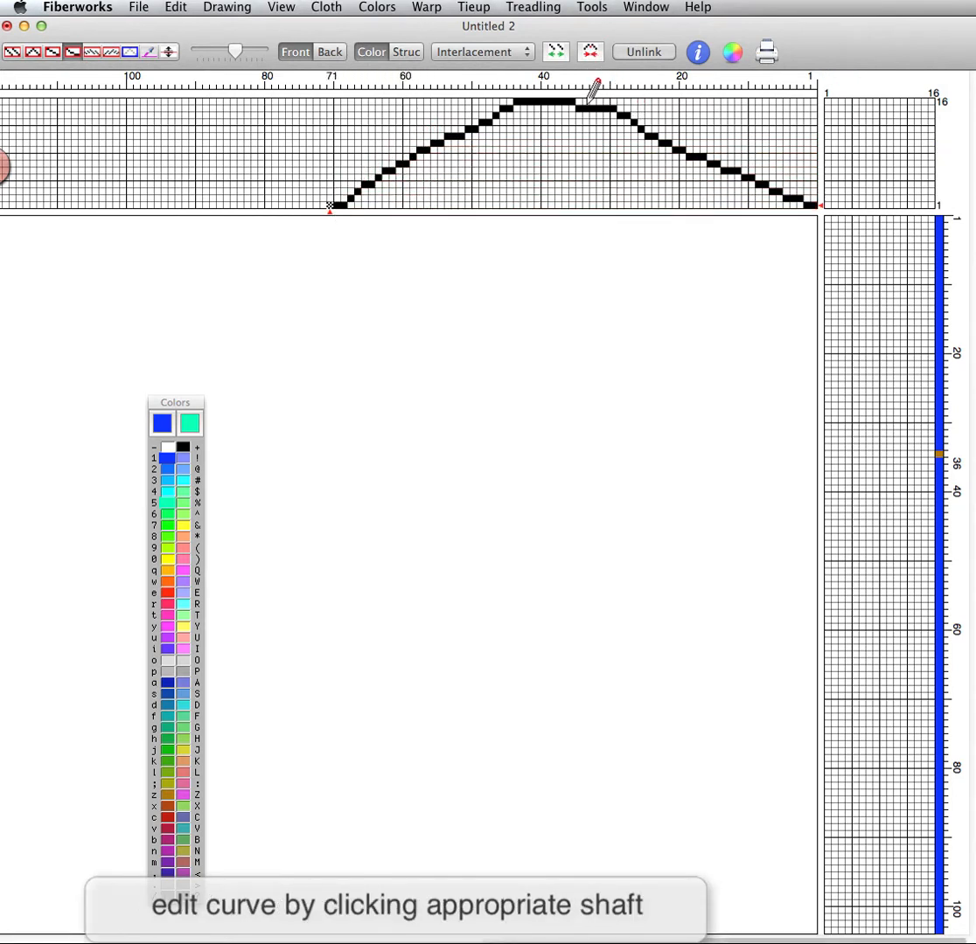
pyautogui.click(656, 131)
pyautogui.click(656, 137)
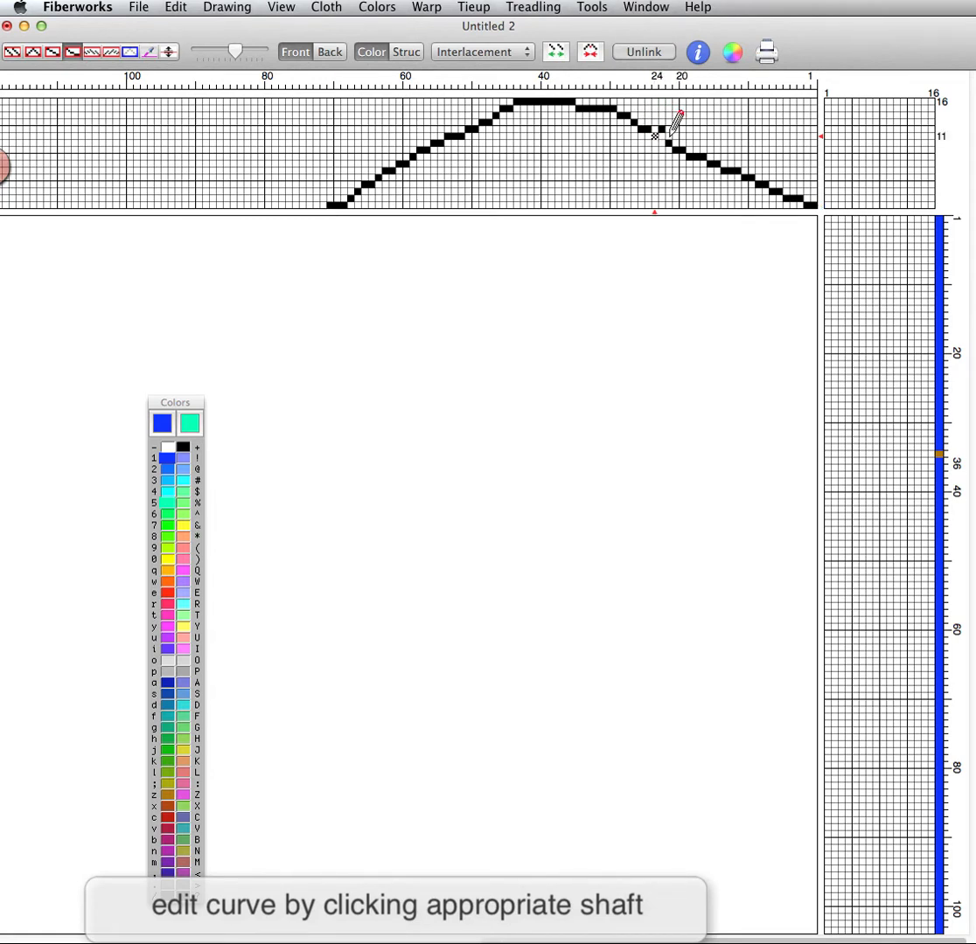
pyautogui.click(670, 136)
pyautogui.moveTo(652, 130); pyautogui.dragTo(661, 130)
pyautogui.click(674, 142)
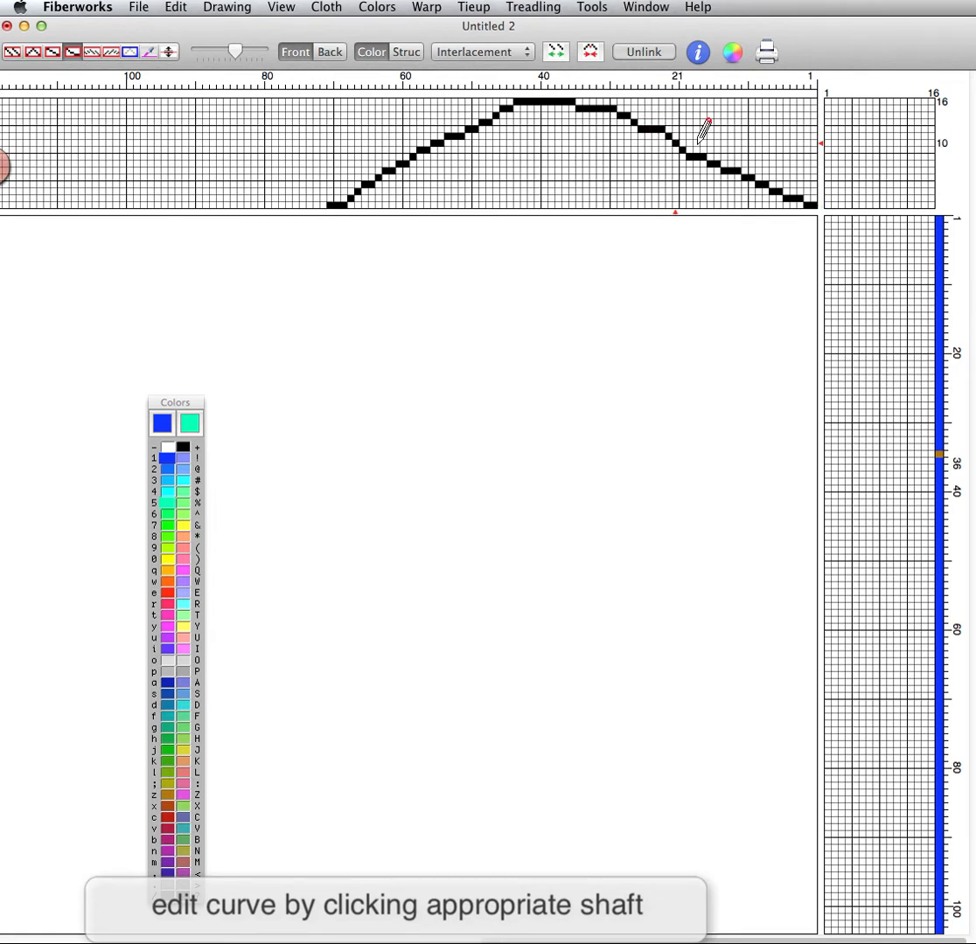
pyautogui.click(689, 149)
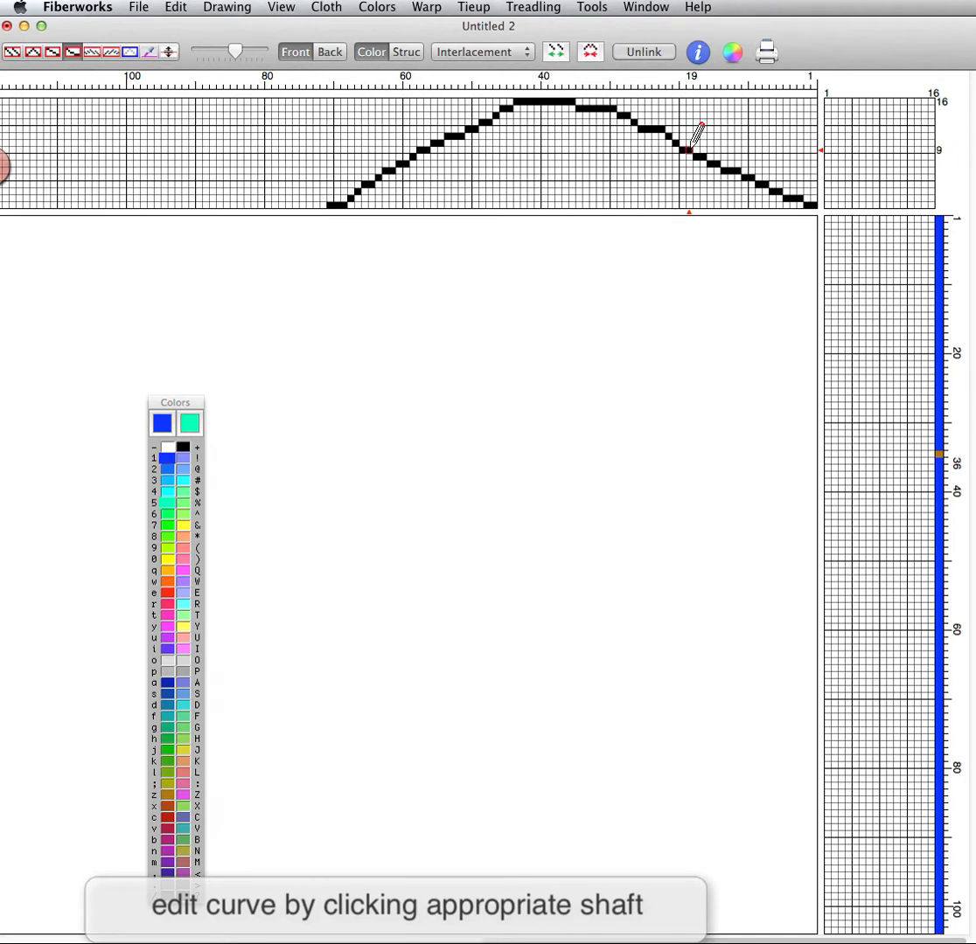
# Smooth the threading curve's steps from shaft 15 at thread 38 down to shaft 10 at thread 21
pyautogui.click(567, 107)
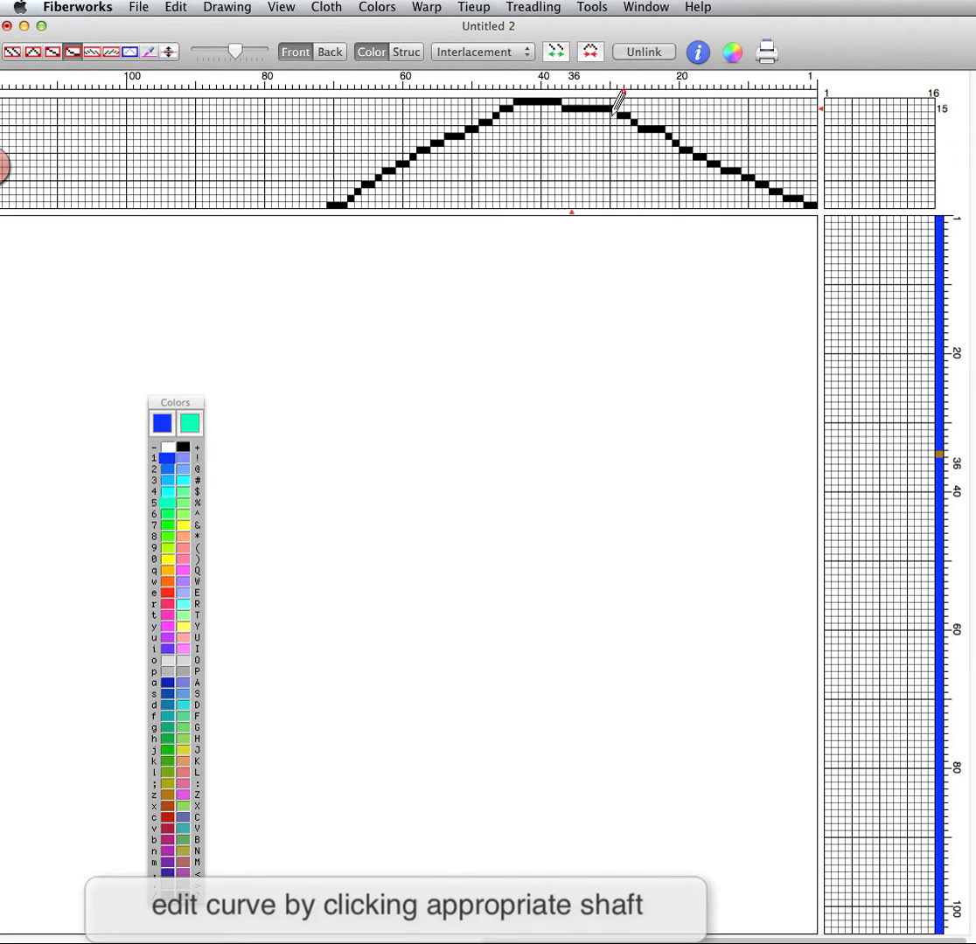
pyautogui.click(607, 114)
pyautogui.click(629, 122)
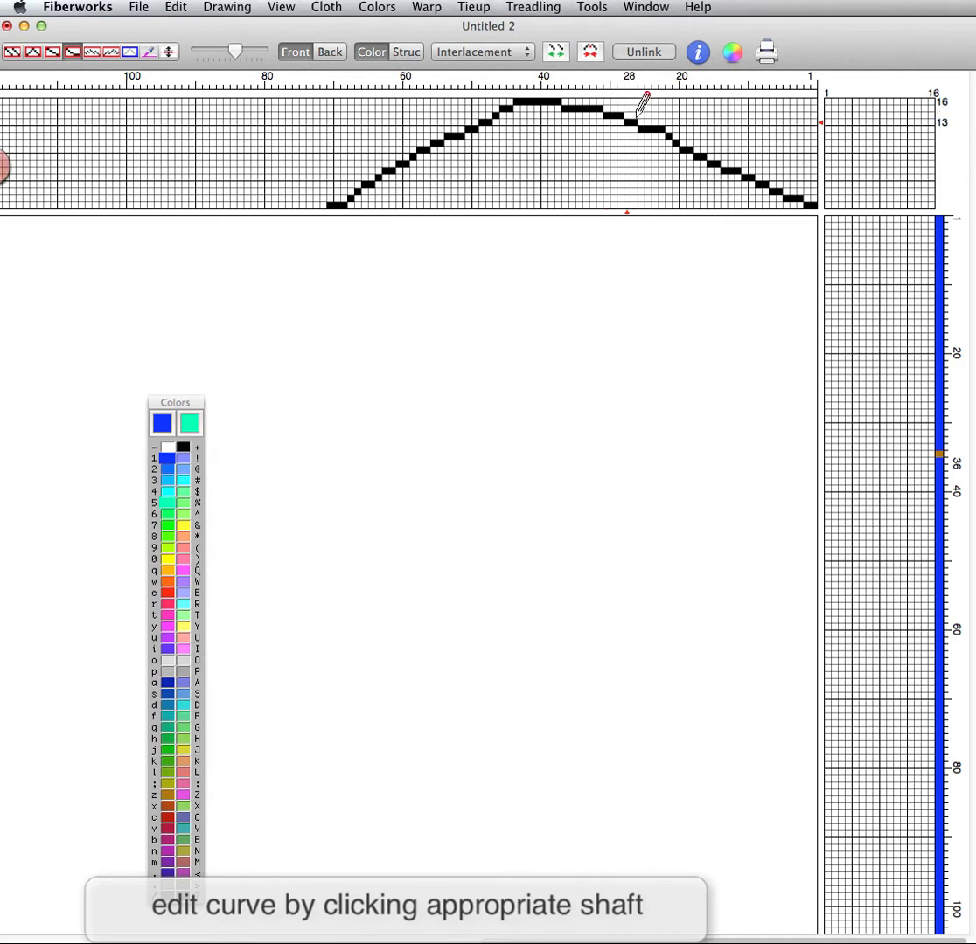
pyautogui.click(661, 136)
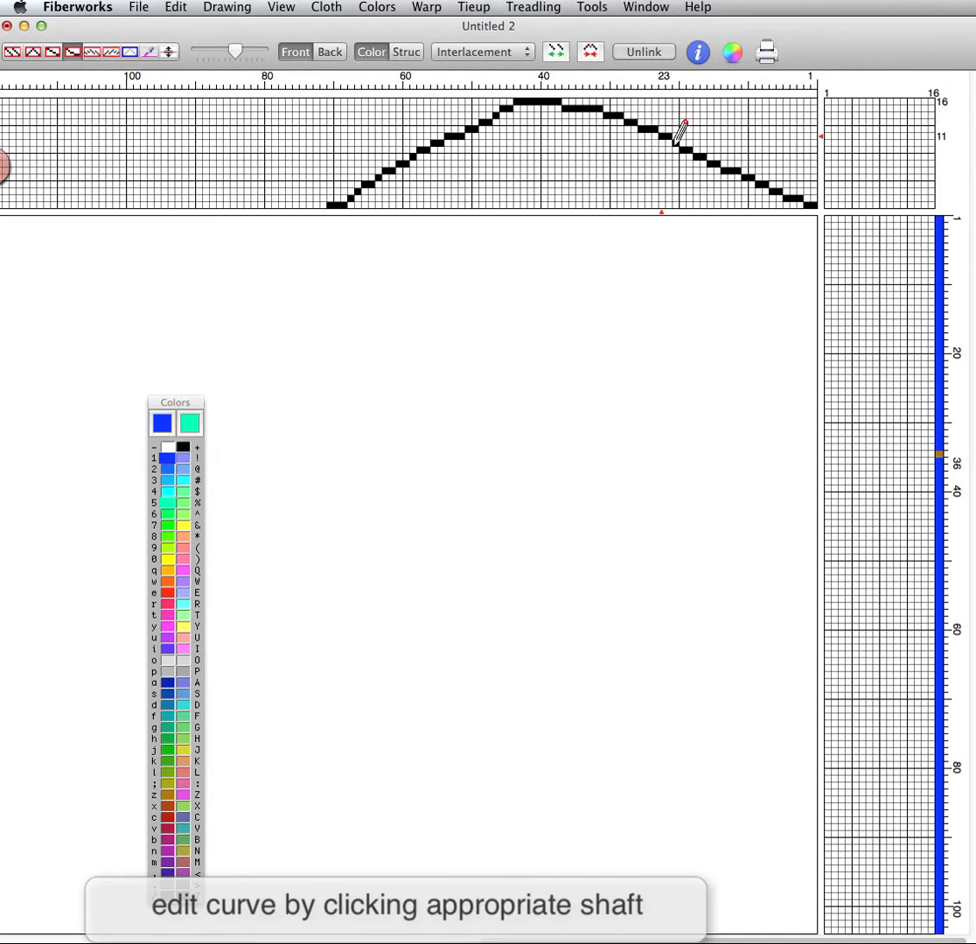
pyautogui.click(675, 143)
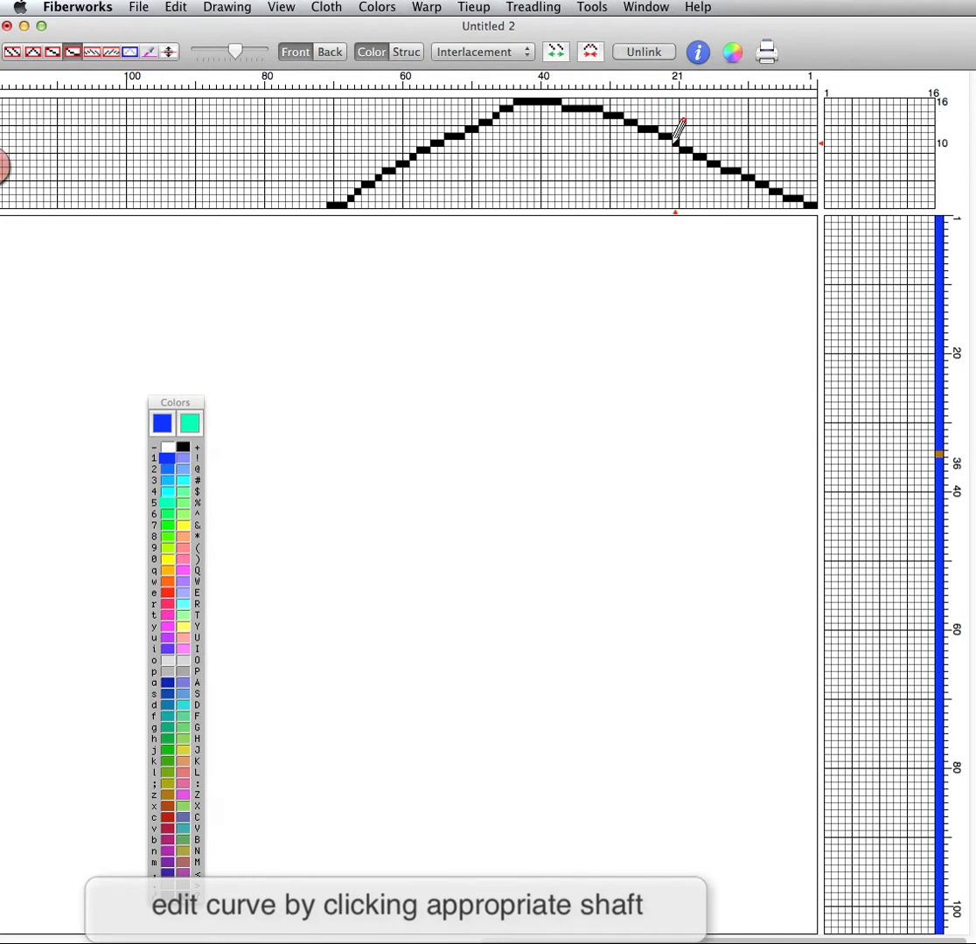
pyautogui.click(558, 108)
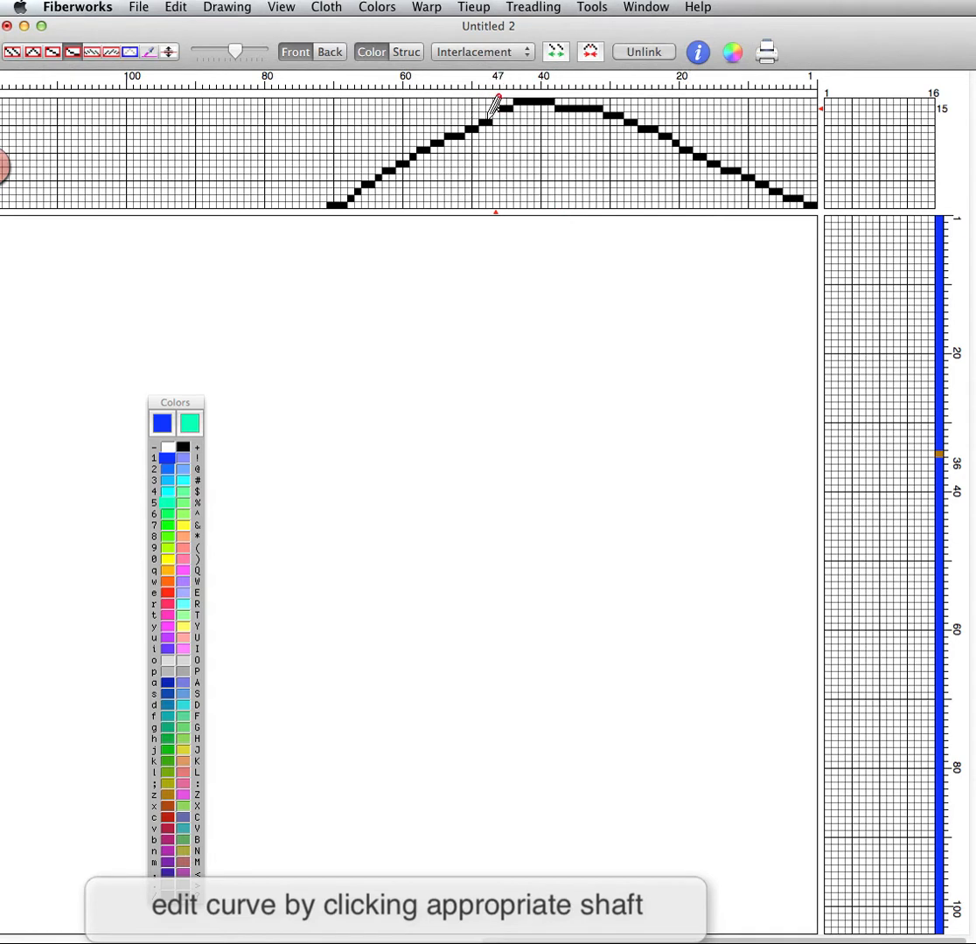
# Smooth the far slope of the threading curve around threads 48–52 by stepping it across shafts 14, 13 and 12
pyautogui.click(483, 114)
pyautogui.click(470, 122)
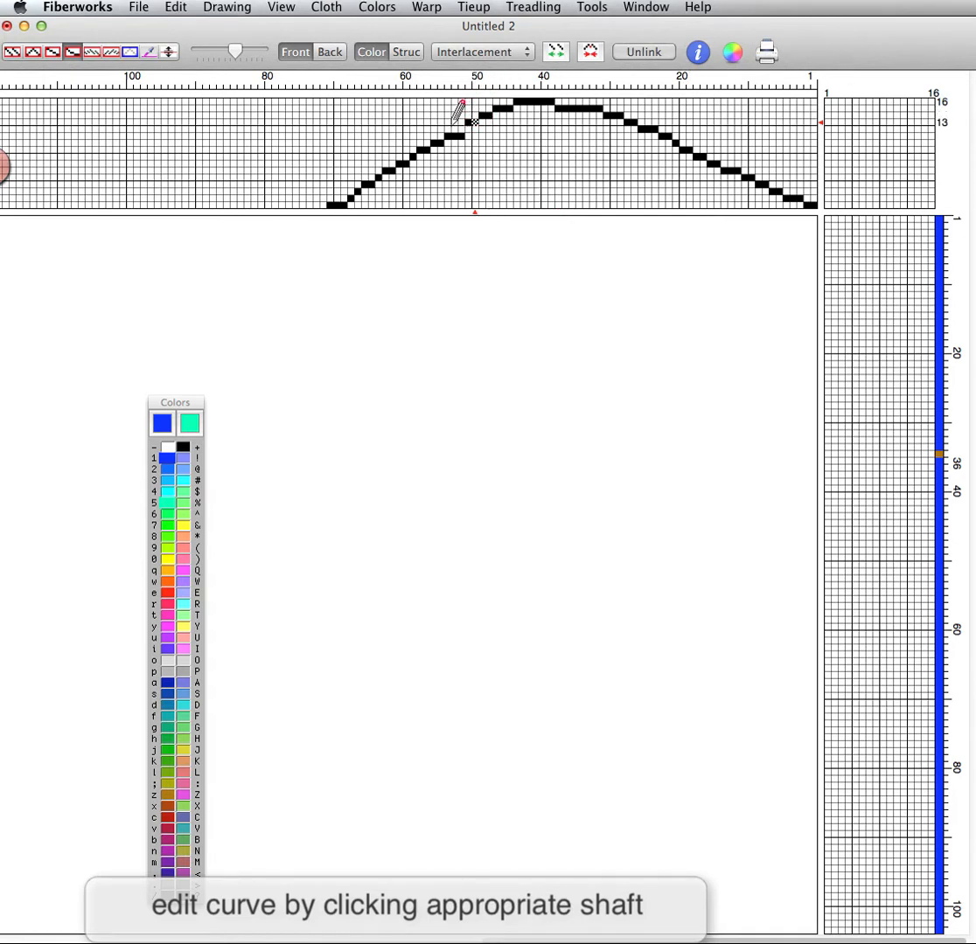
pyautogui.click(462, 129)
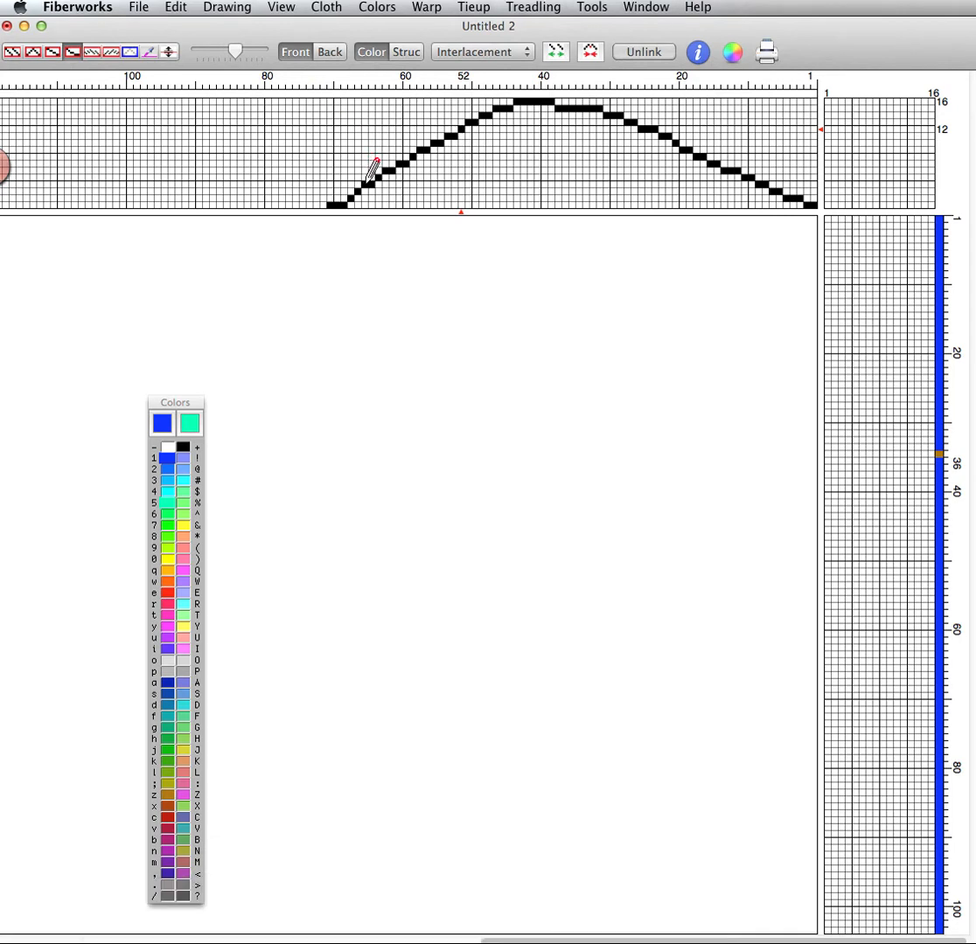
# Redraw the threading on a network with no reduction, using a straight twill initial of height 4
pyautogui.click(427, 7)
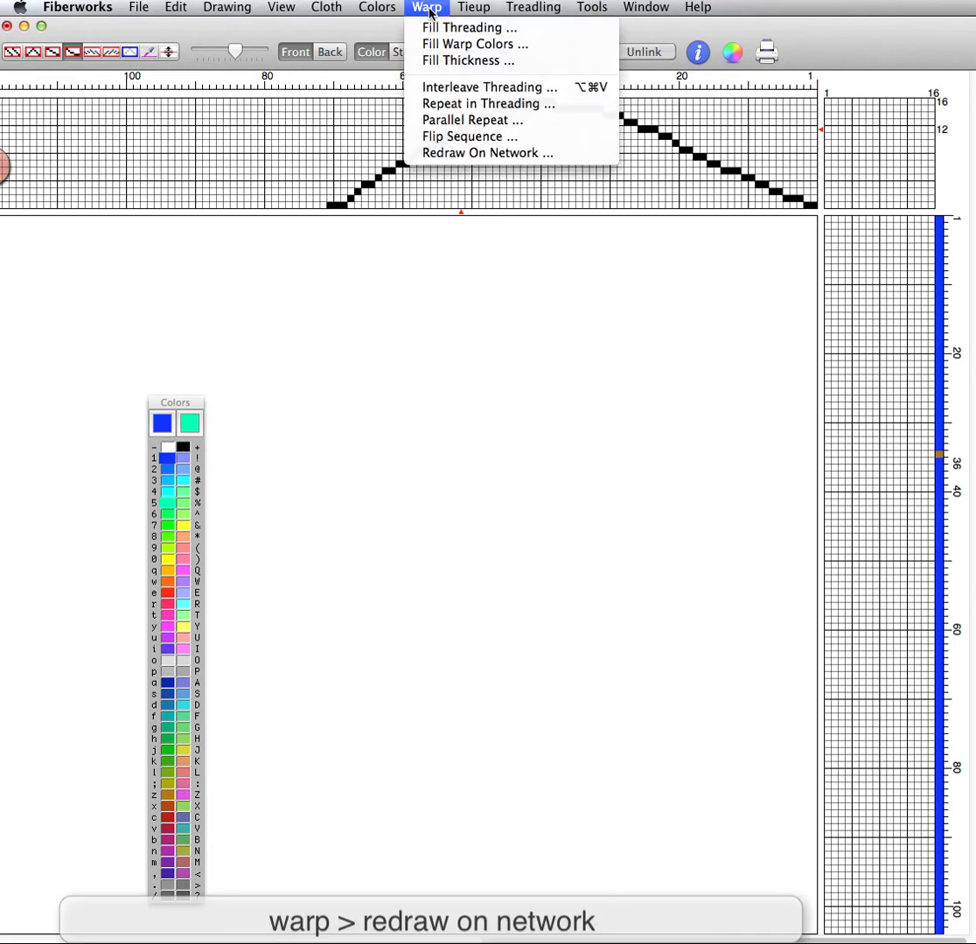
pyautogui.click(424, 8)
pyautogui.click(428, 9)
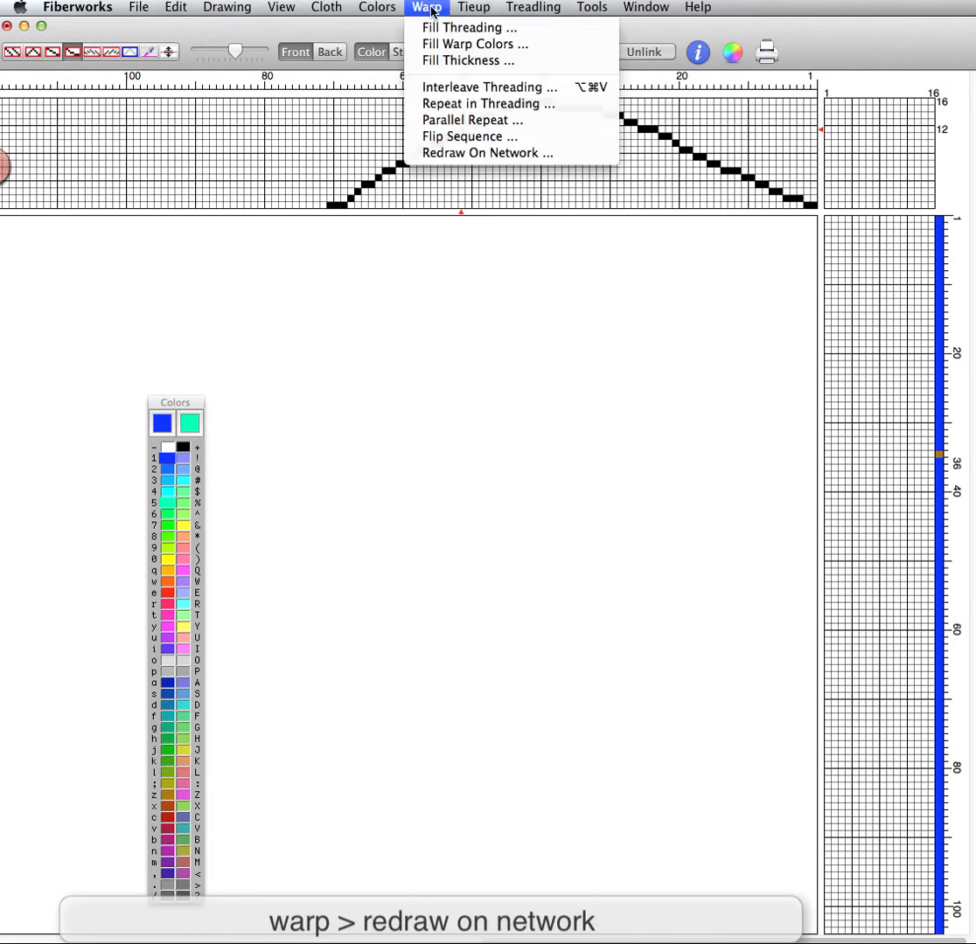
pyautogui.click(463, 154)
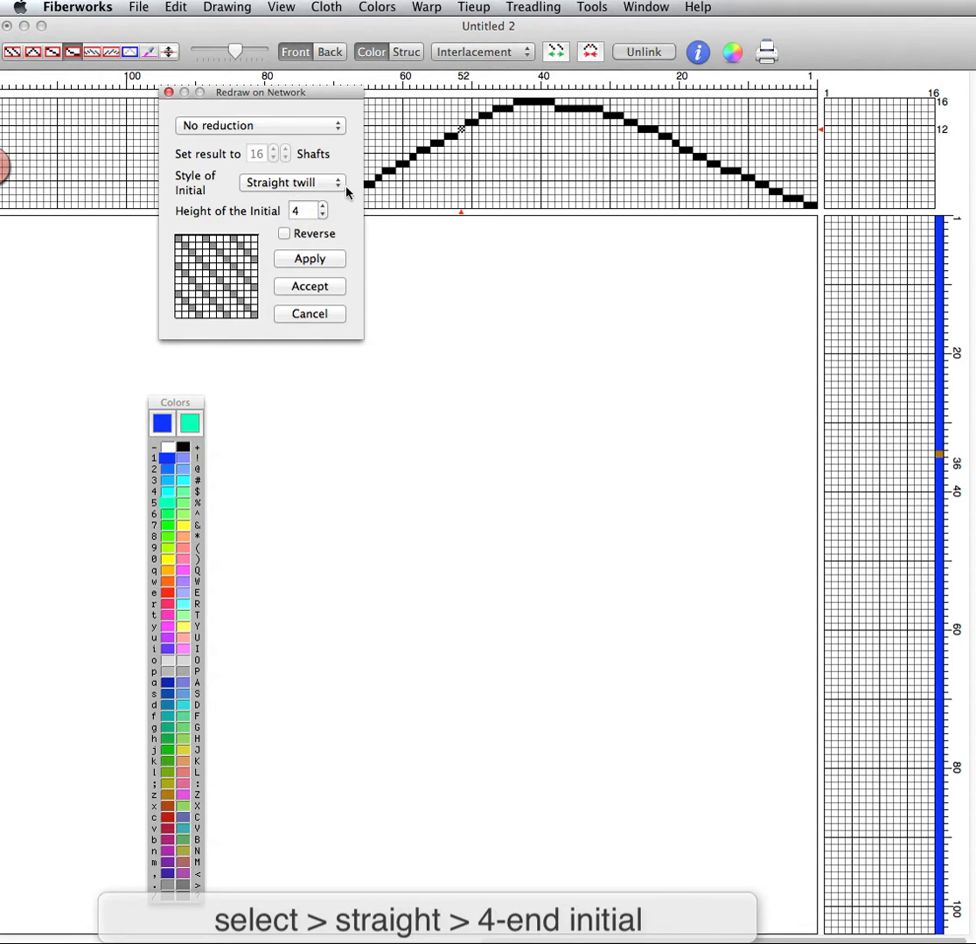
pyautogui.click(324, 262)
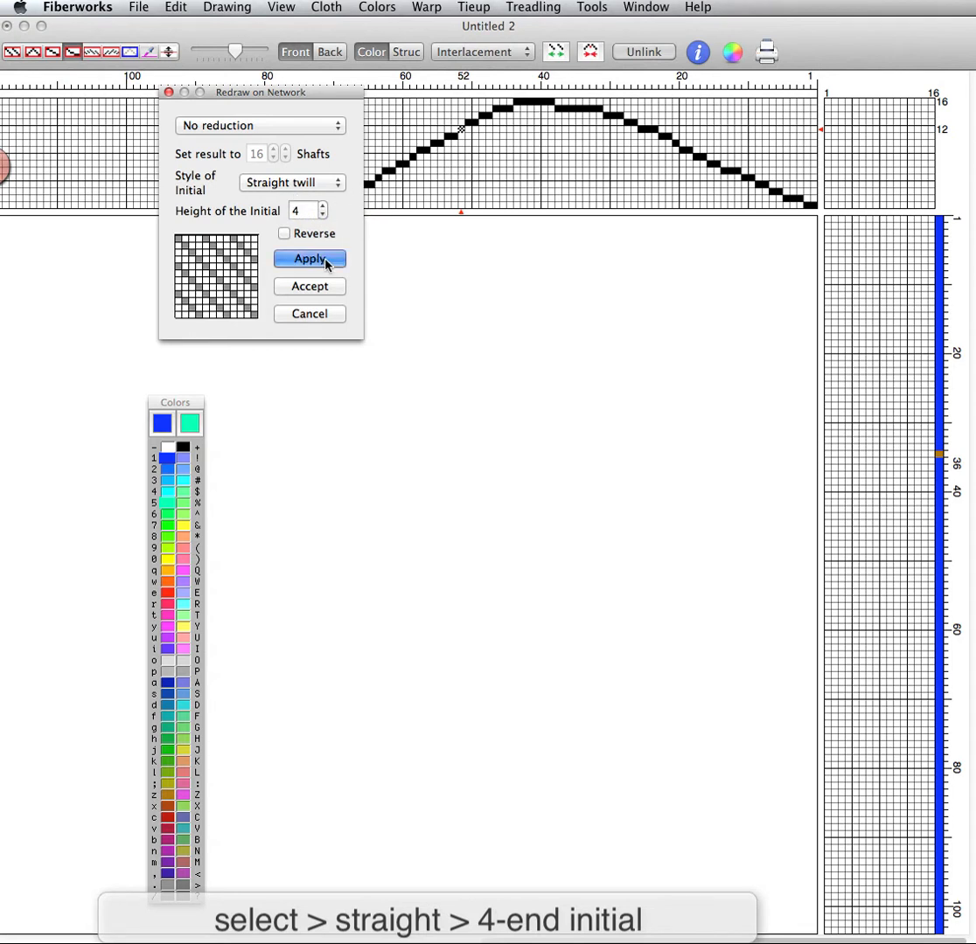
pyautogui.click(317, 292)
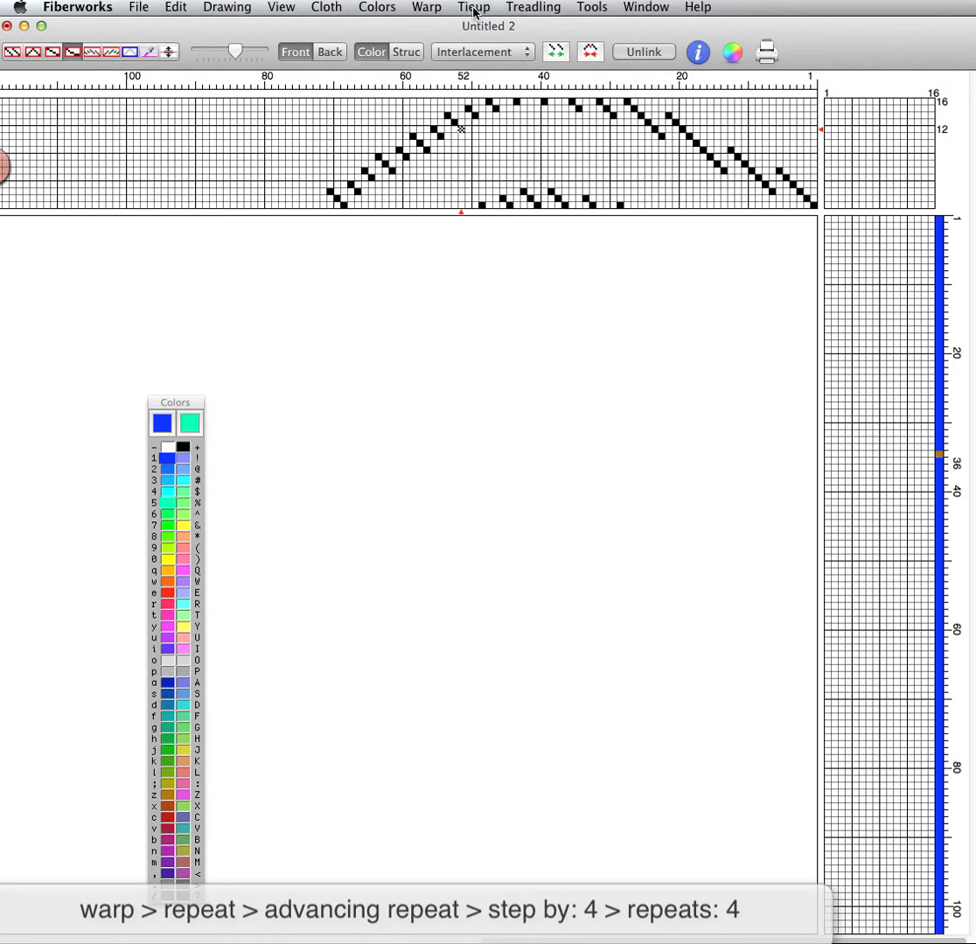
# Repeat the threading draft as an Advancing Repeat with 4 repeats, stepping by 4
pyautogui.click(426, 8)
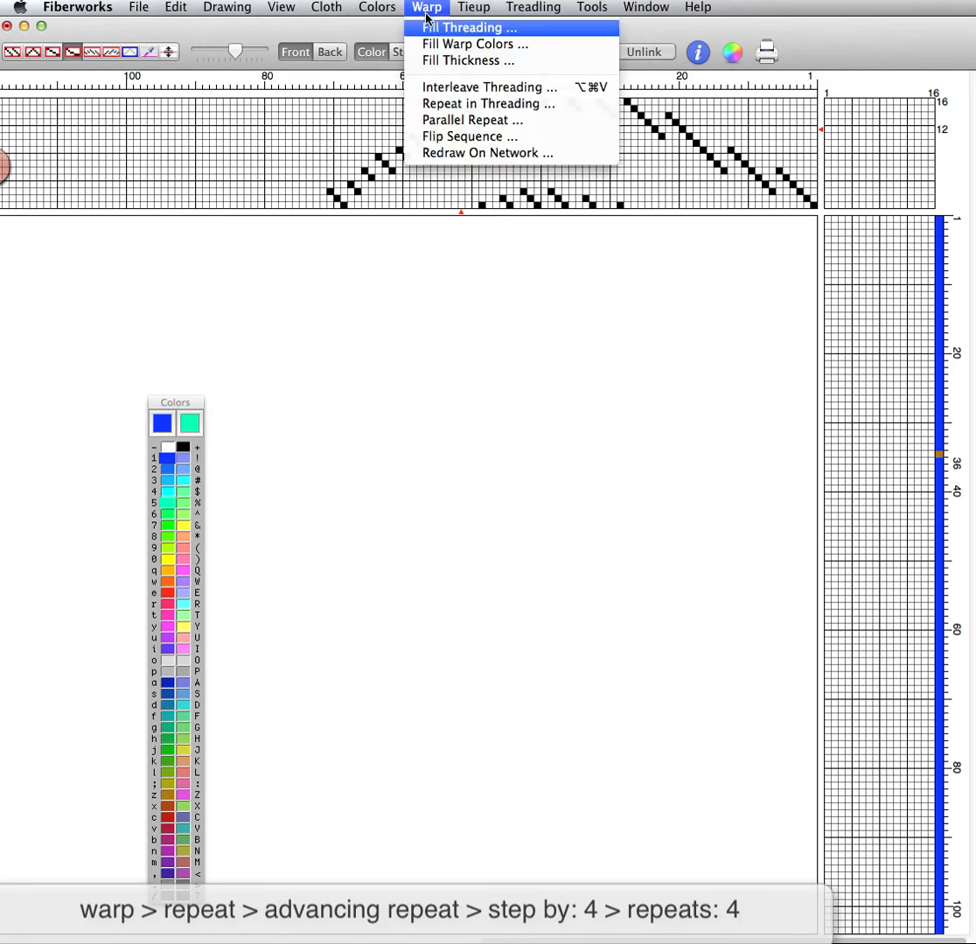
pyautogui.click(449, 105)
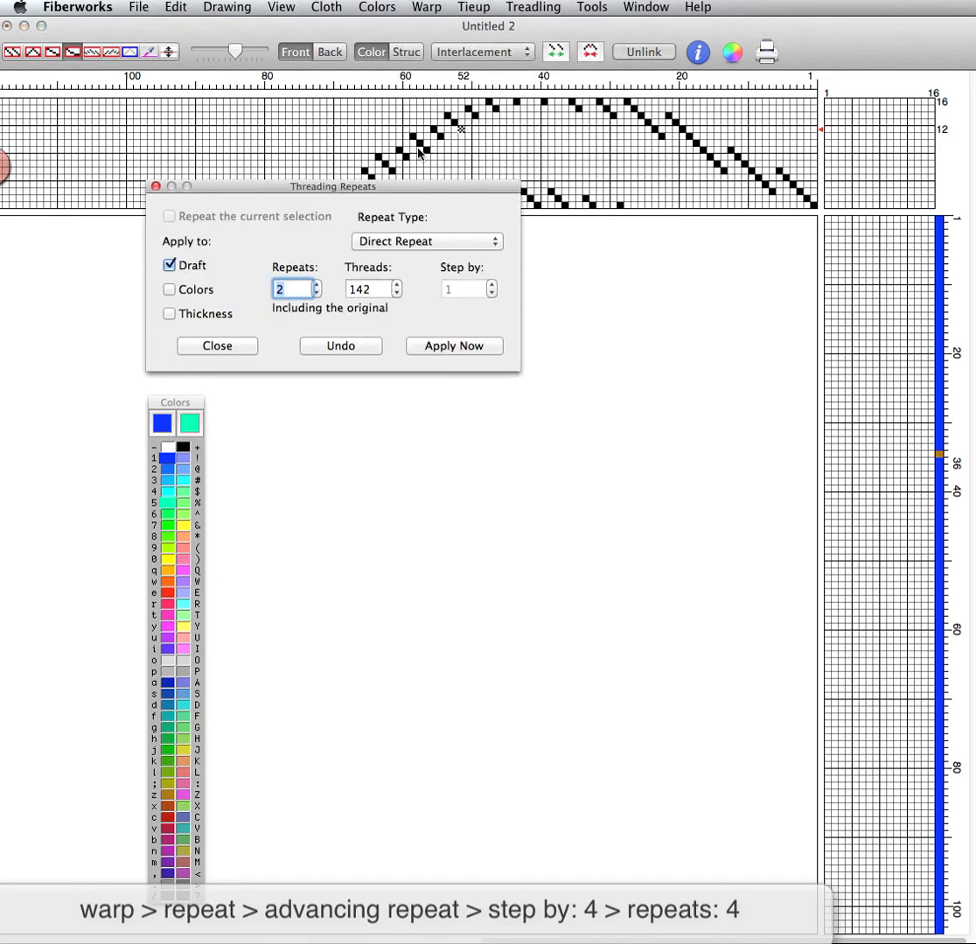
pyautogui.click(465, 251)
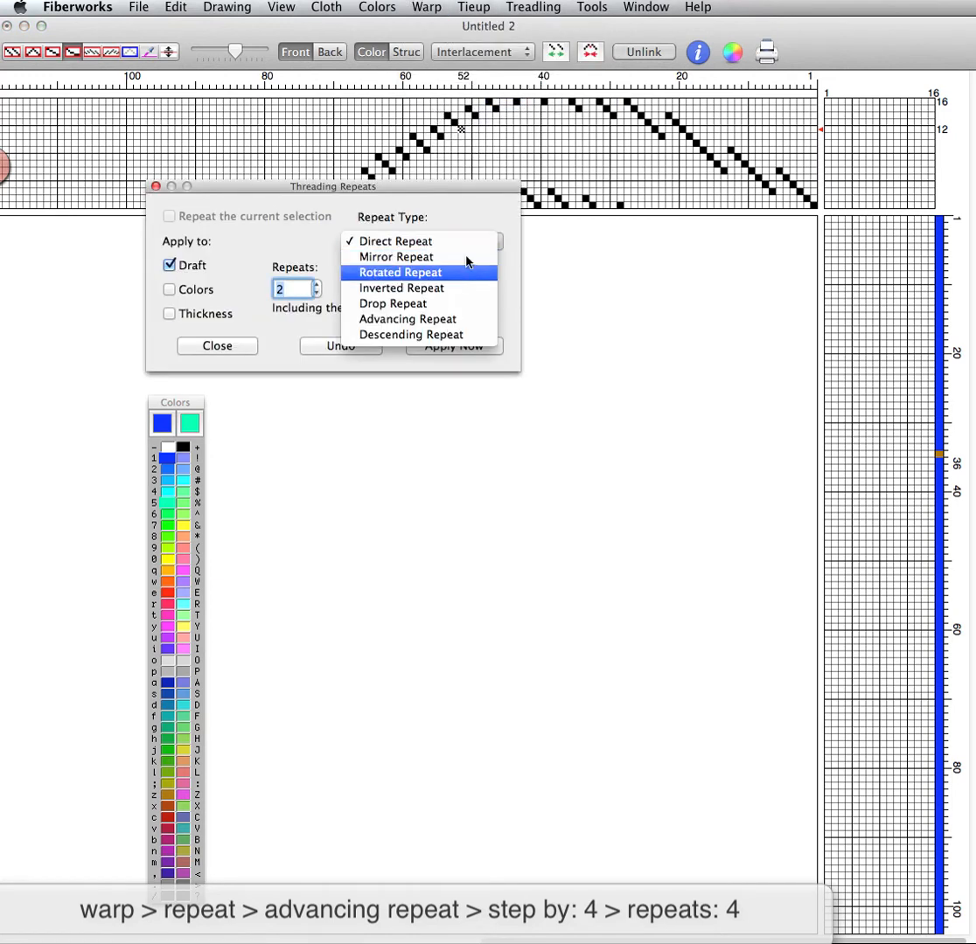
pyautogui.click(466, 322)
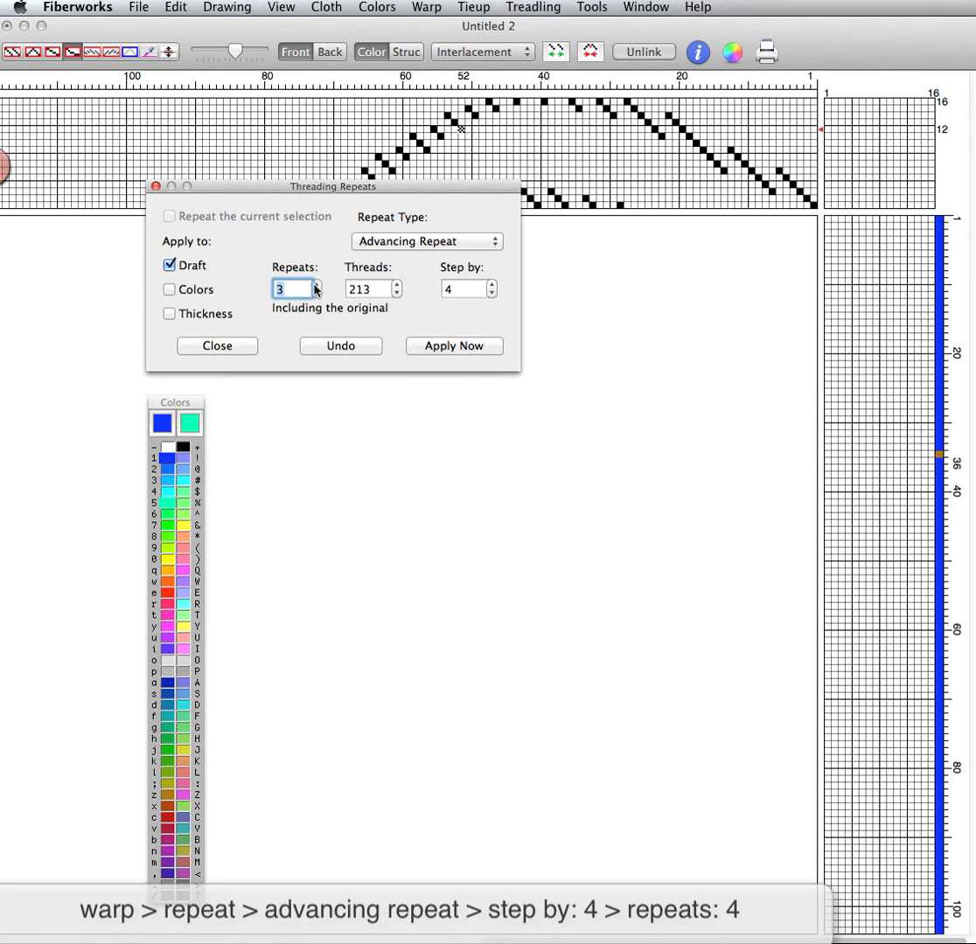
pyautogui.click(457, 347)
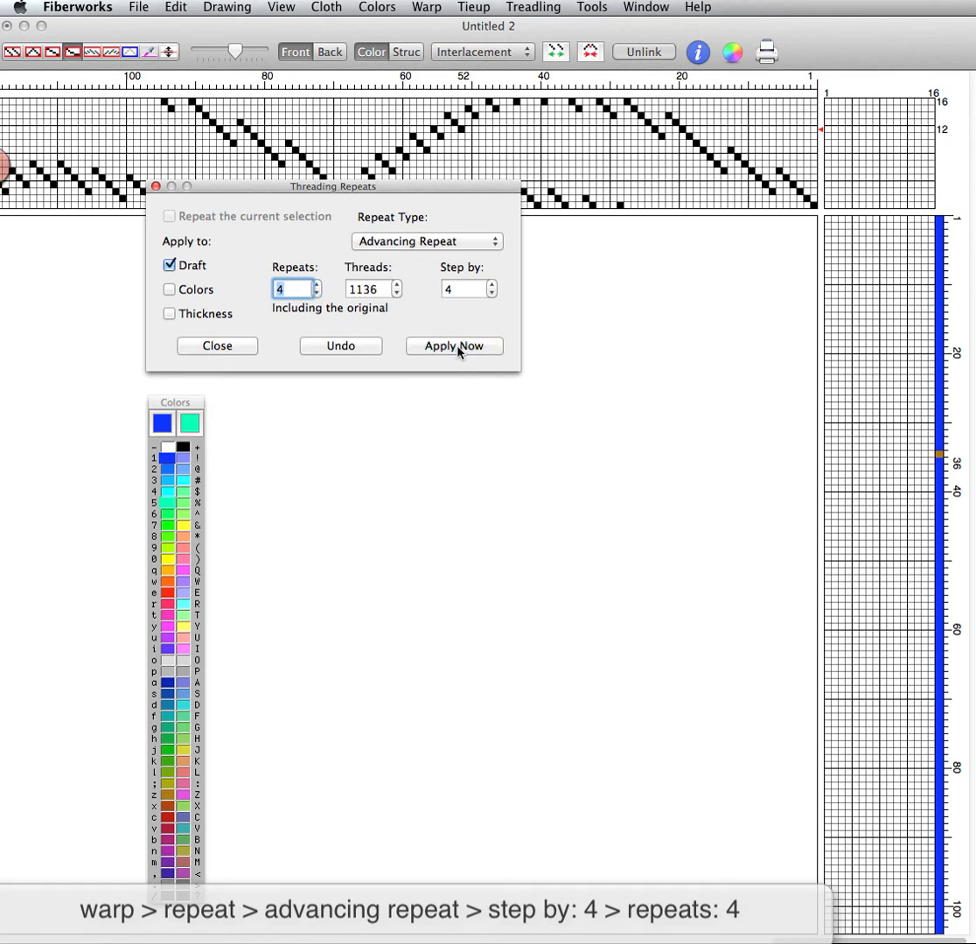
pyautogui.click(218, 346)
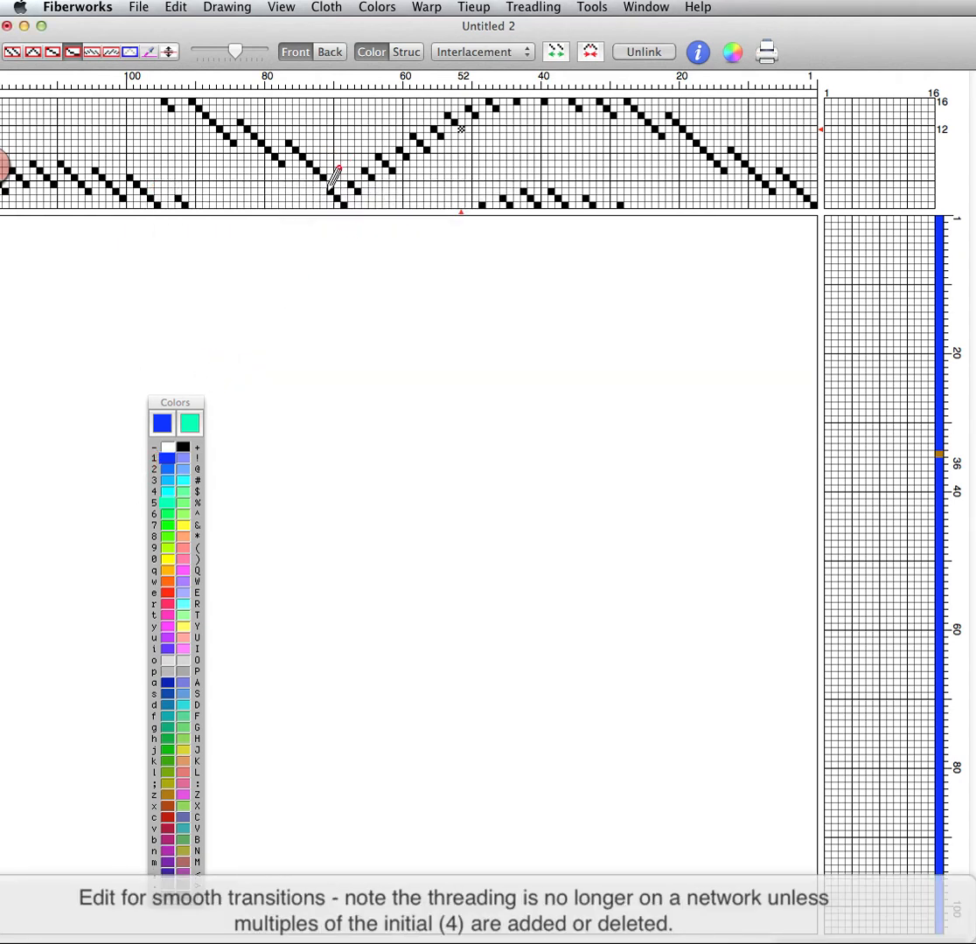
# Insert one thread at each join between threading repeats, near threads 71, 144 and 216, bridging the gaps on shafts 4, 8 and 12
pyautogui.click(330, 191)
pyautogui.click(555, 51)
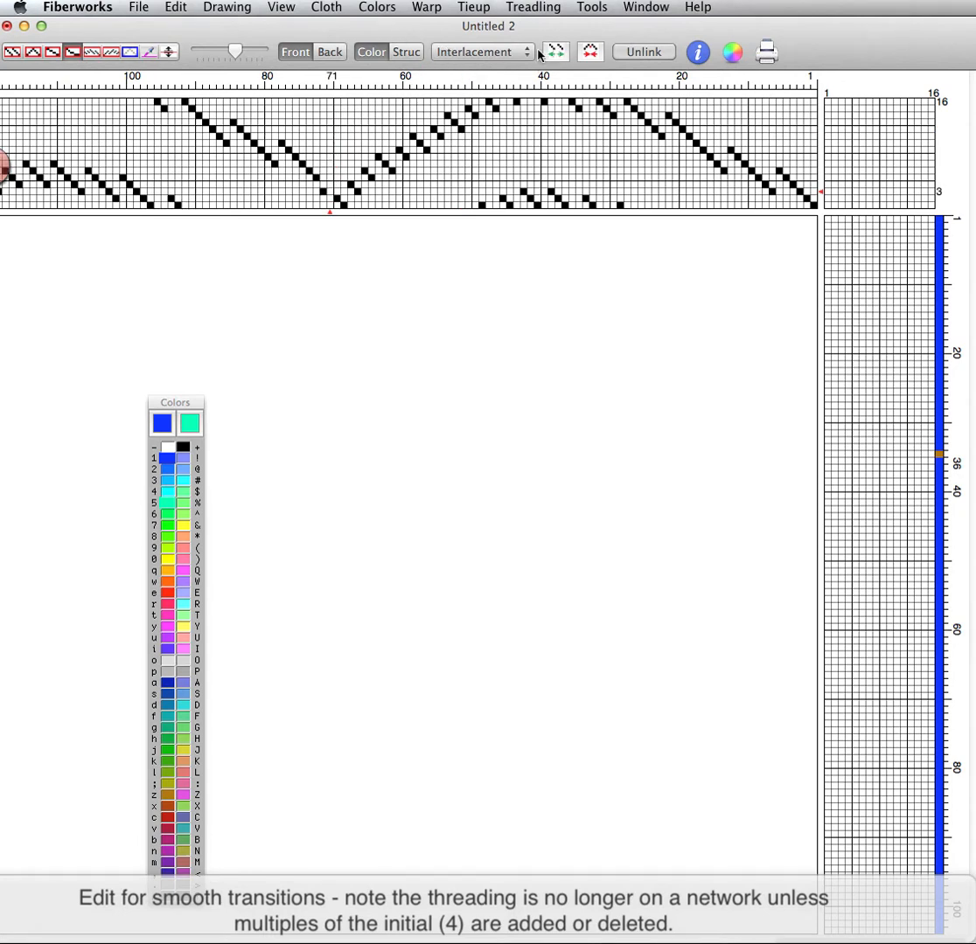
pyautogui.click(323, 184)
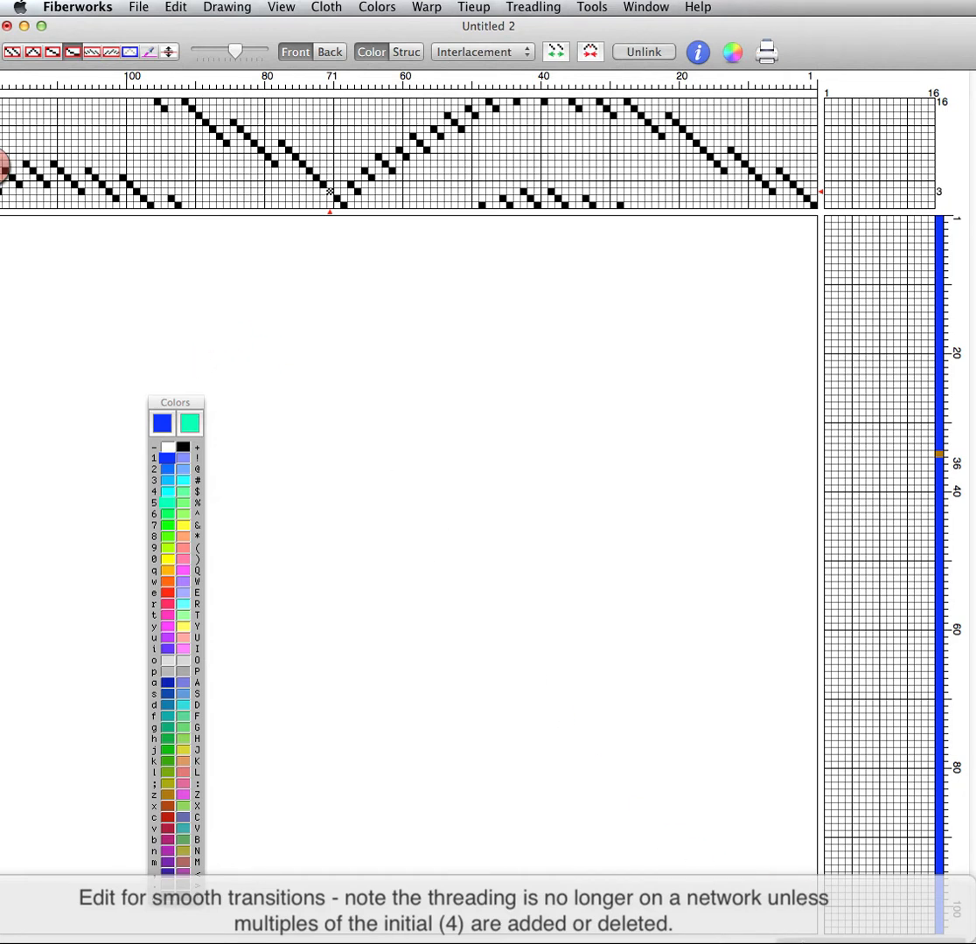
pyautogui.moveTo(826, 941); pyautogui.dragTo(558, 941)
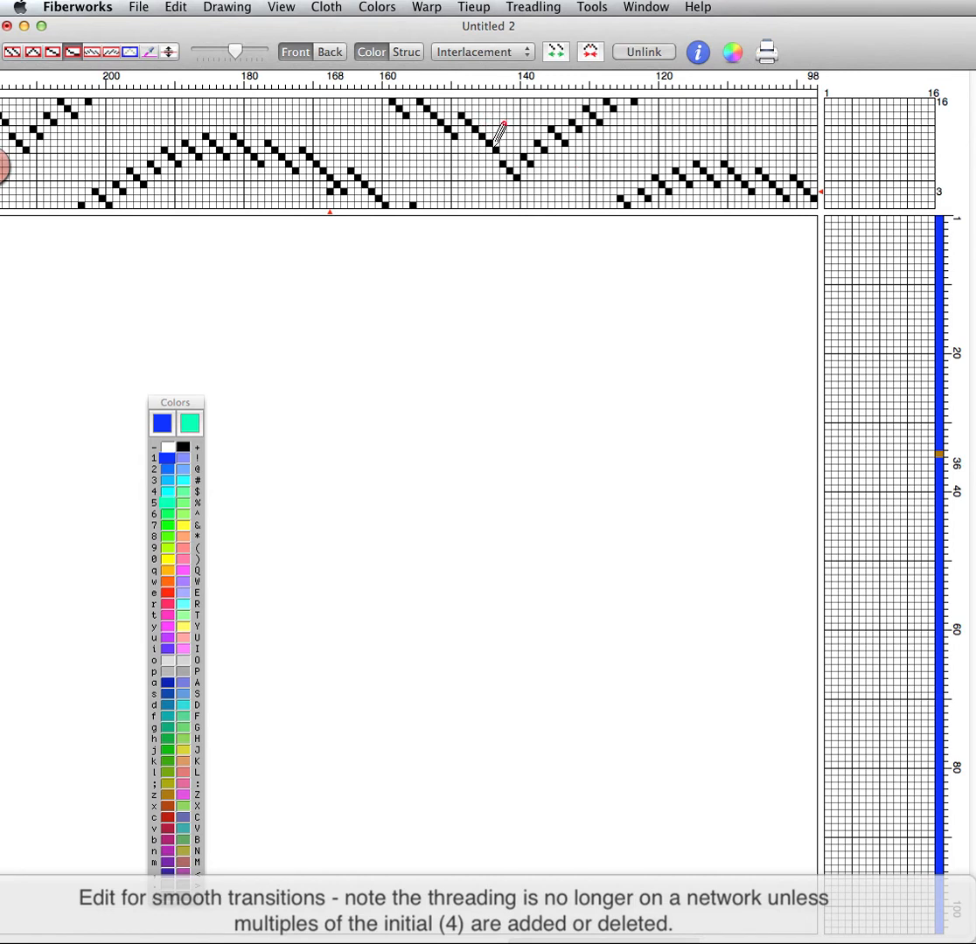
pyautogui.click(555, 51)
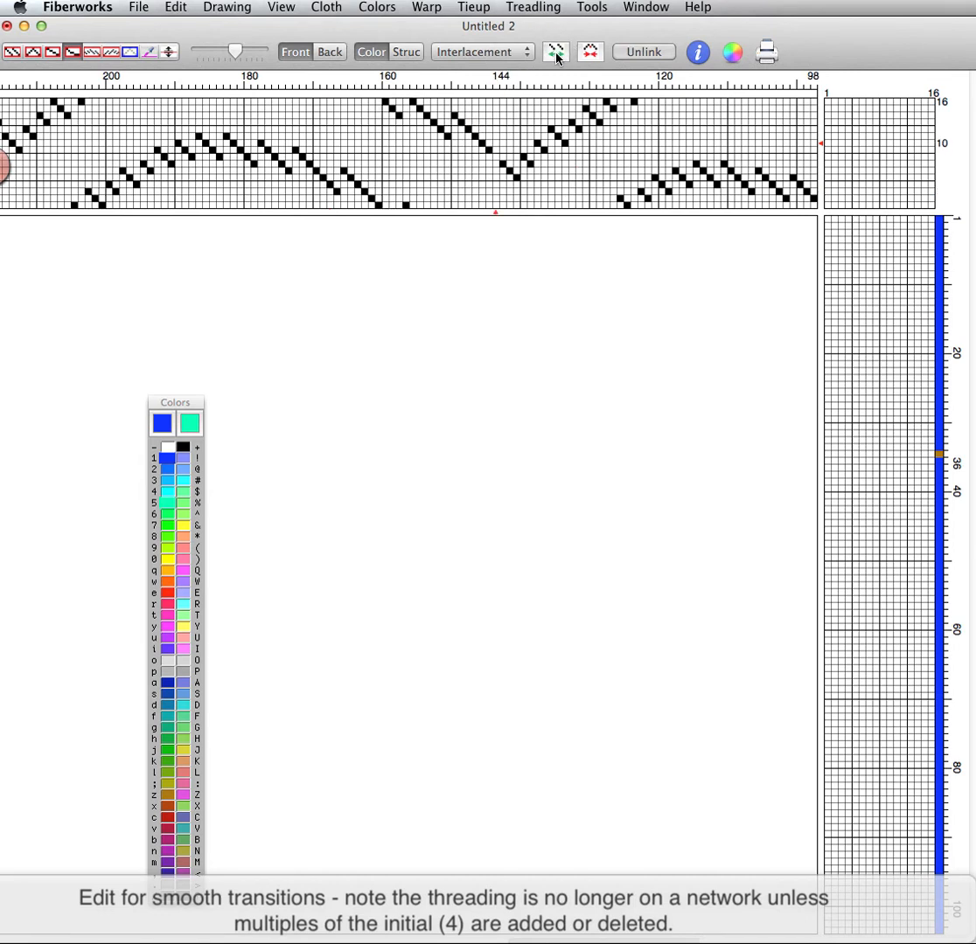
pyautogui.click(495, 157)
pyautogui.hscroll(-10, 603, 87)
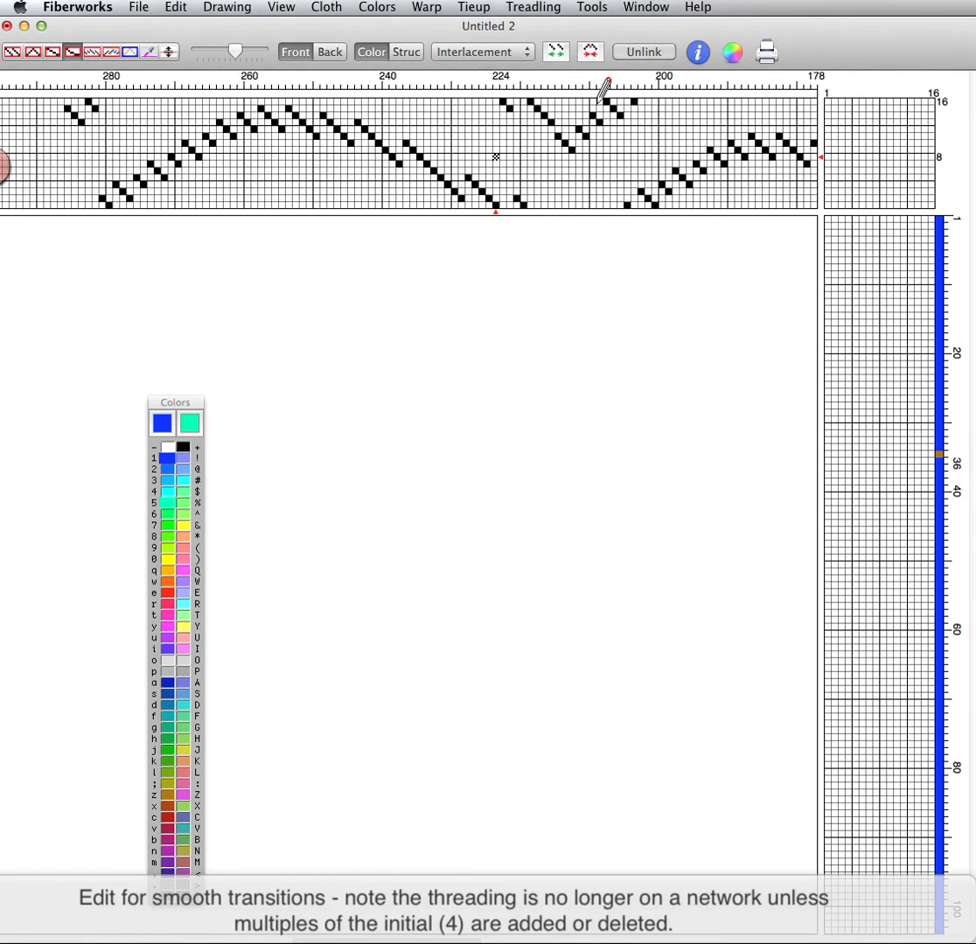
pyautogui.click(551, 121)
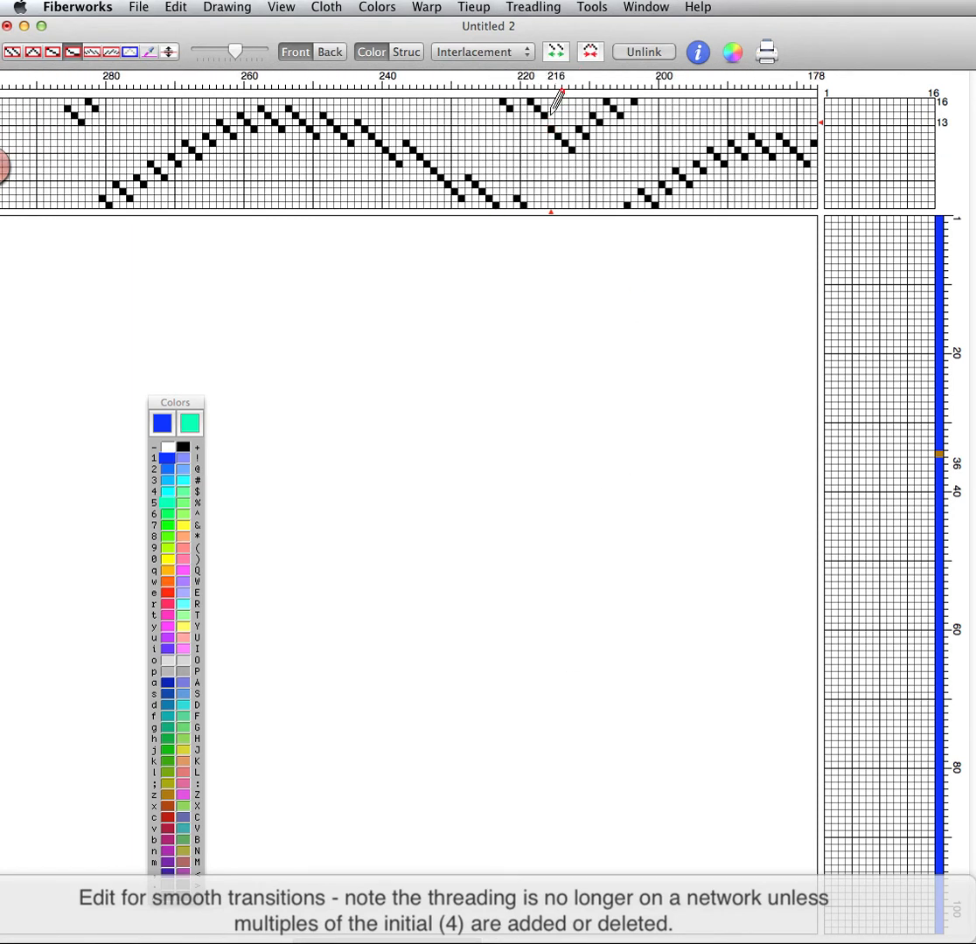
pyautogui.click(558, 55)
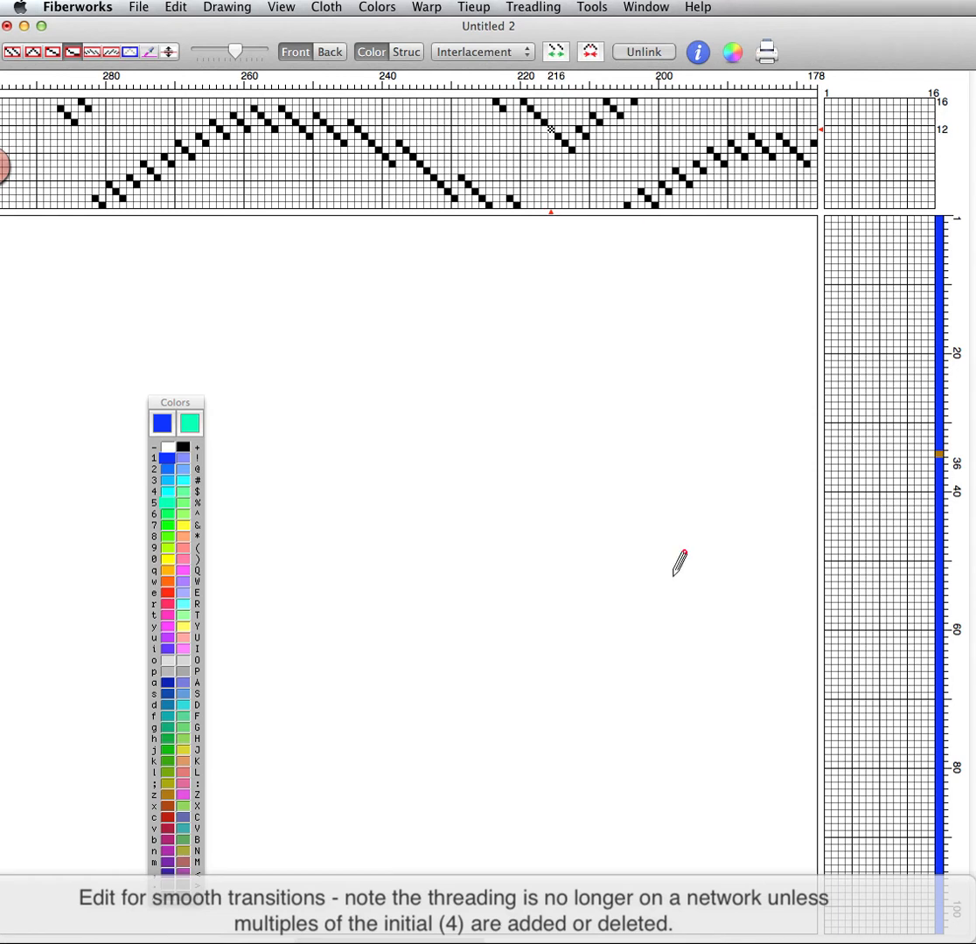
# Tie treadle 1 to shafts 1, 2, 3, 7, 9, 10 and 14 in the tieup
pyautogui.moveTo(456, 941); pyautogui.dragTo(822, 936)
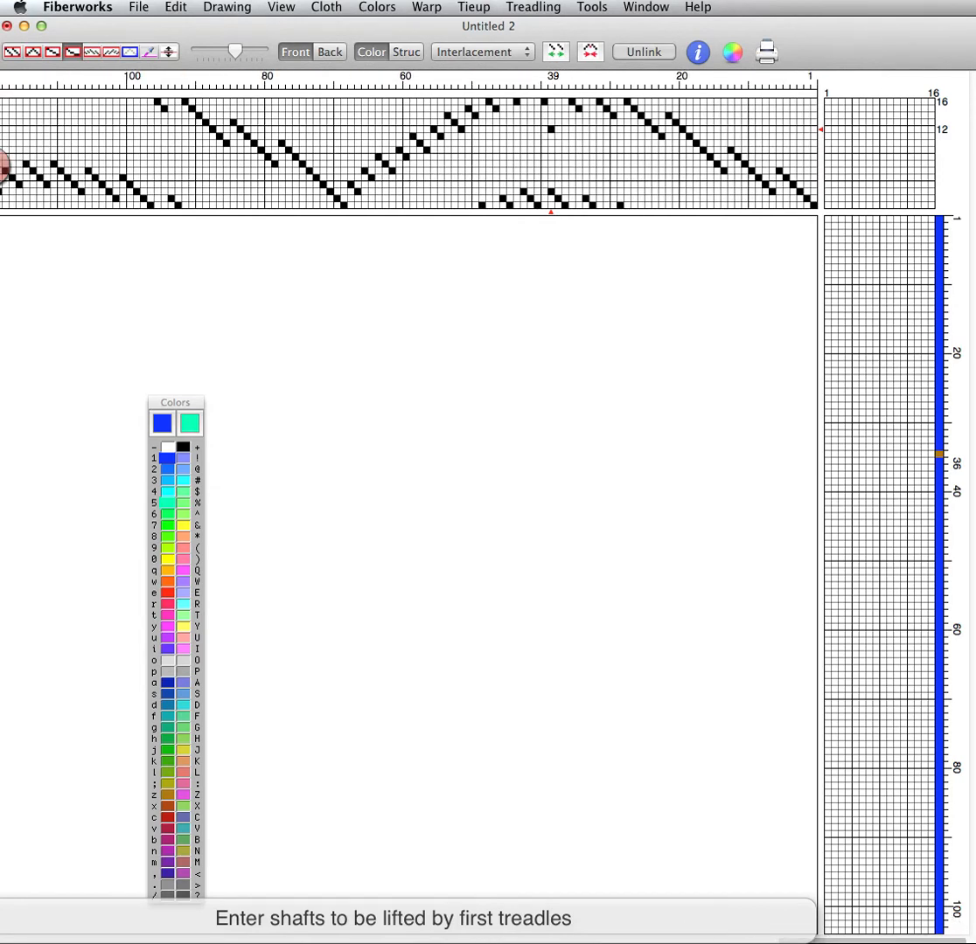
pyautogui.click(827, 202)
pyautogui.click(828, 163)
pyautogui.click(828, 144)
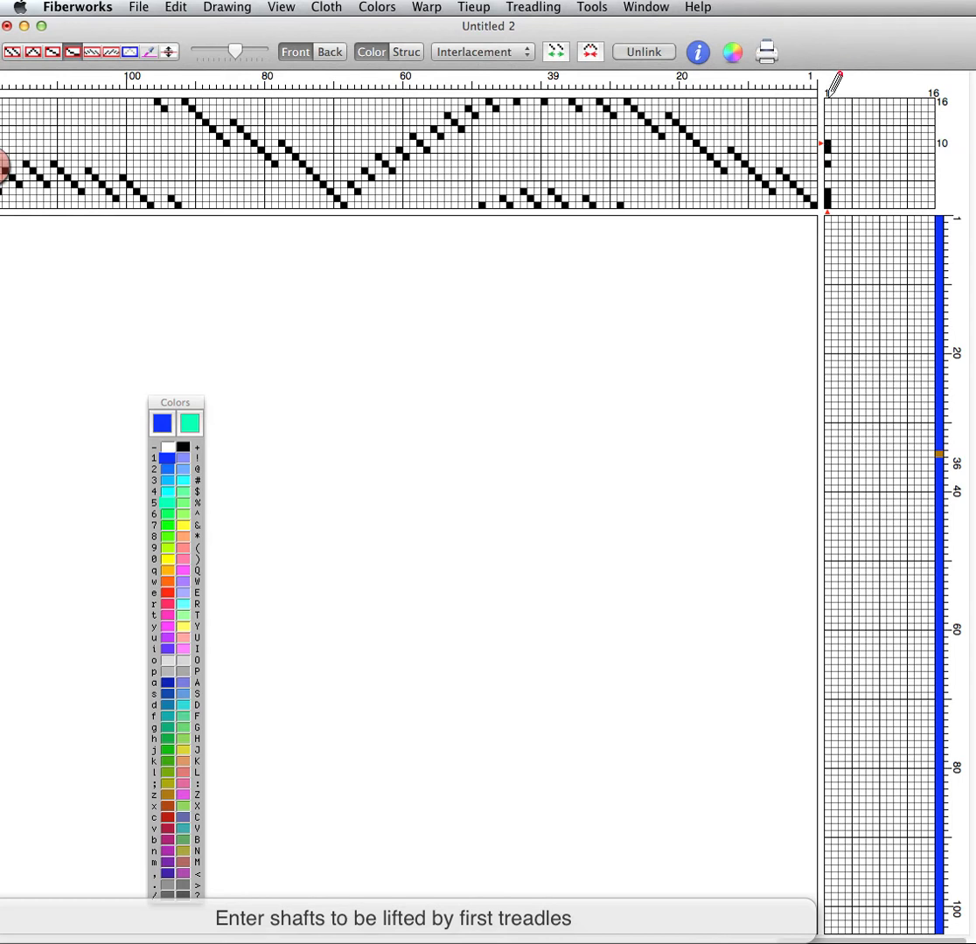
pyautogui.click(827, 115)
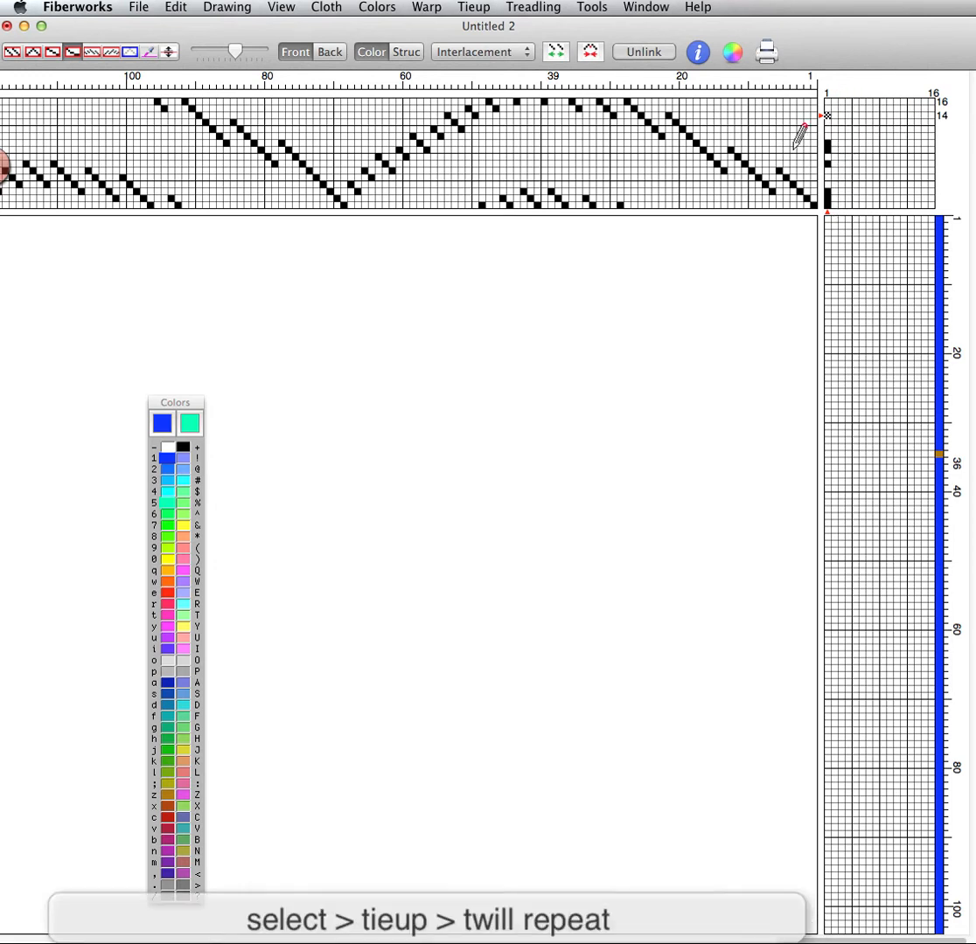
# Fill the remaining treadles with a tieup twill repeat stepping up by 1, with 1 treadle per repeat group
pyautogui.click(470, 8)
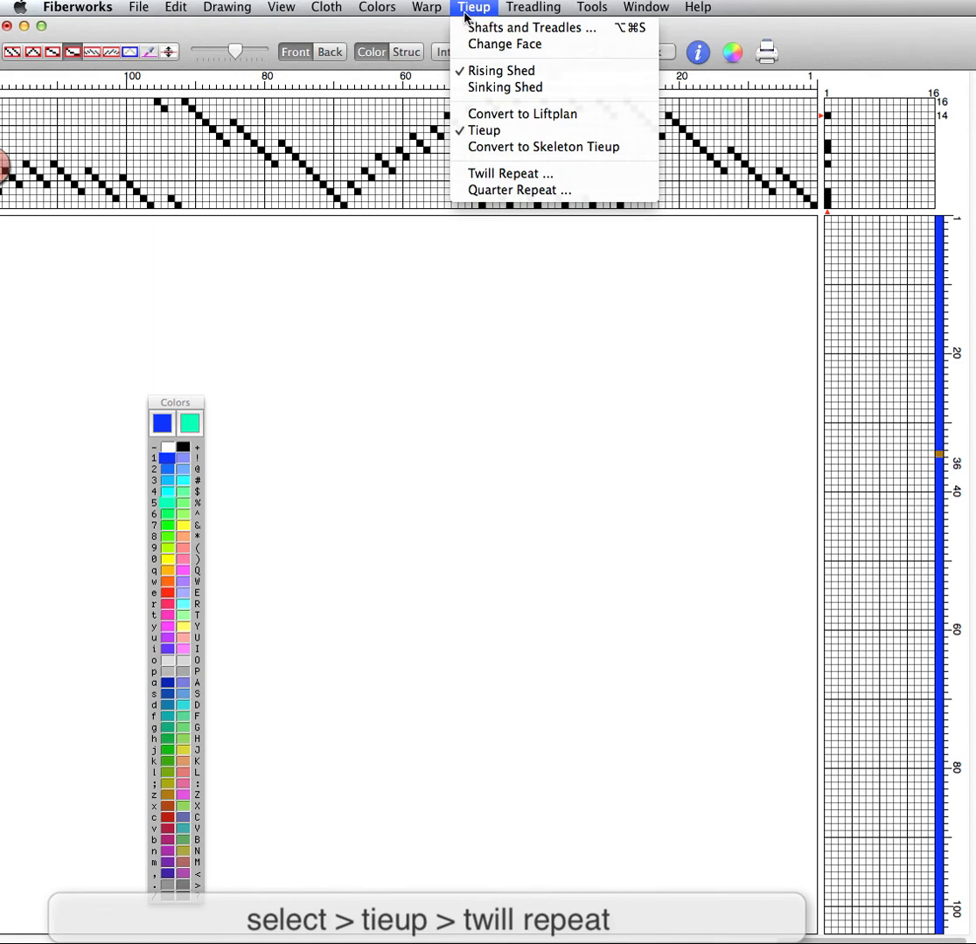
pyautogui.click(480, 176)
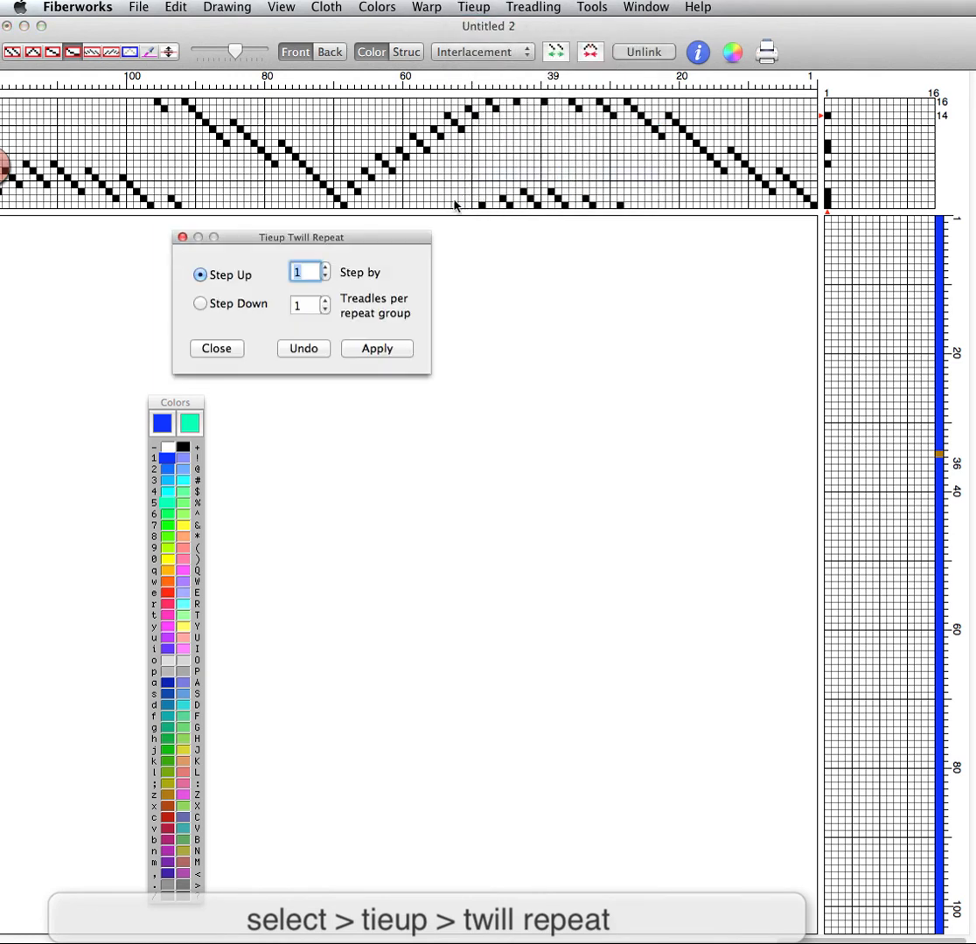
pyautogui.click(376, 350)
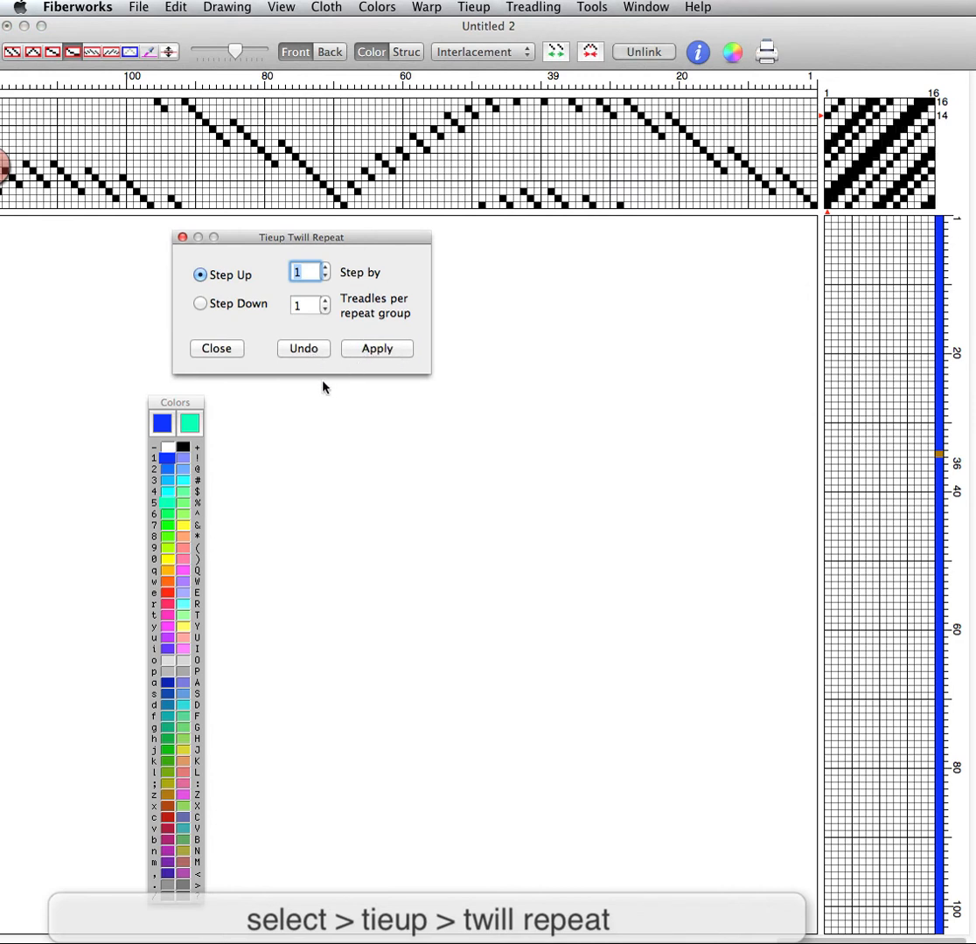
# Enter the first nine picks of the treadling as treadles 1 to 4 followed by treadles 1 to 5, one treadle per pick
pyautogui.click(220, 351)
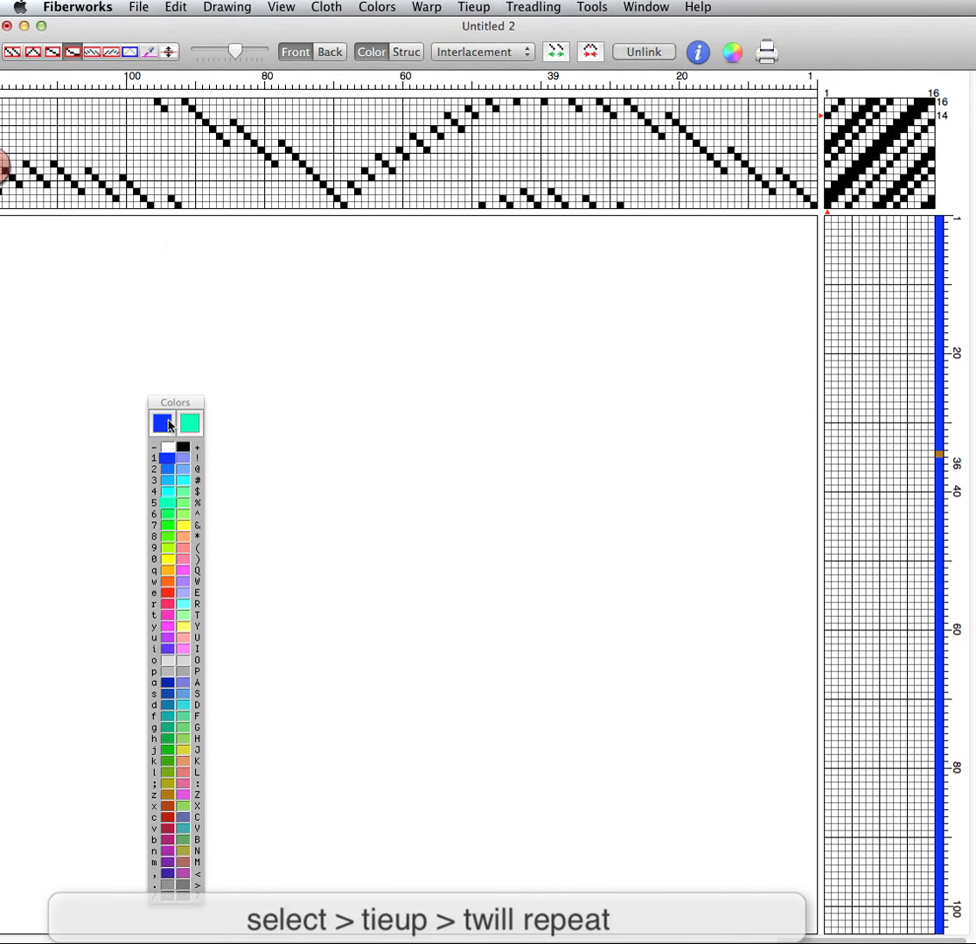
pyautogui.click(829, 220)
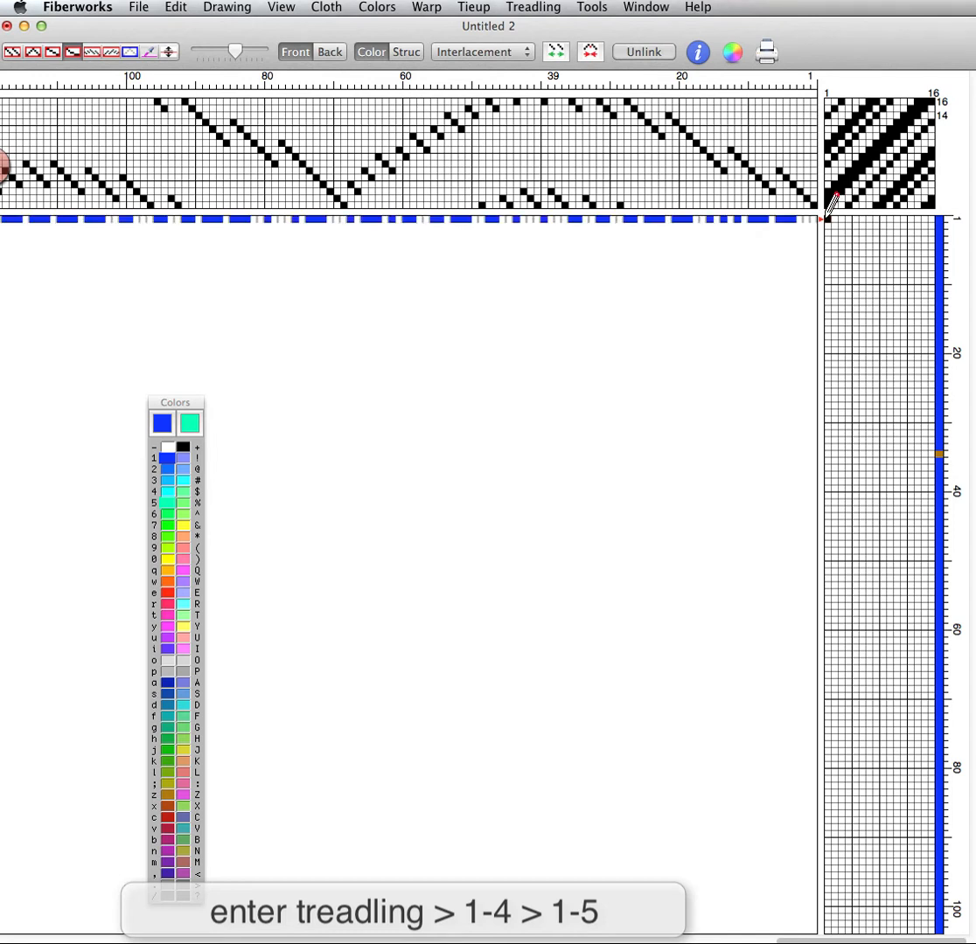
pyautogui.click(835, 227)
pyautogui.click(841, 233)
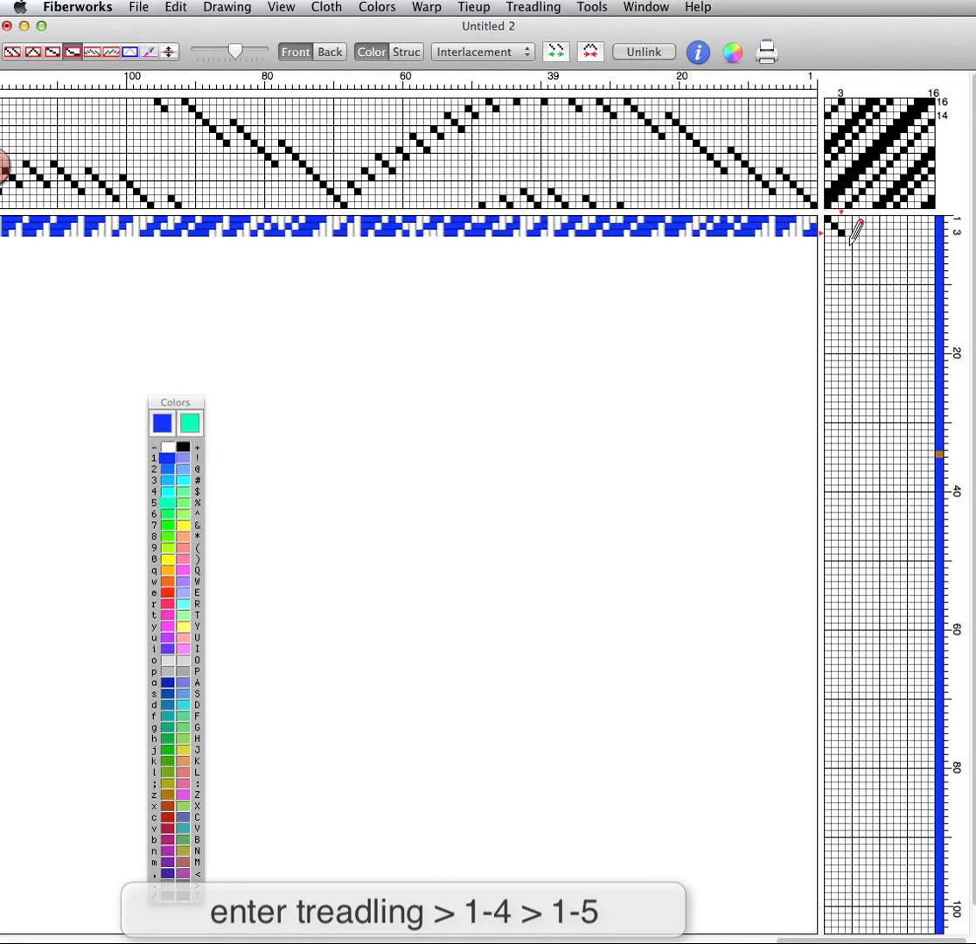
pyautogui.click(847, 238)
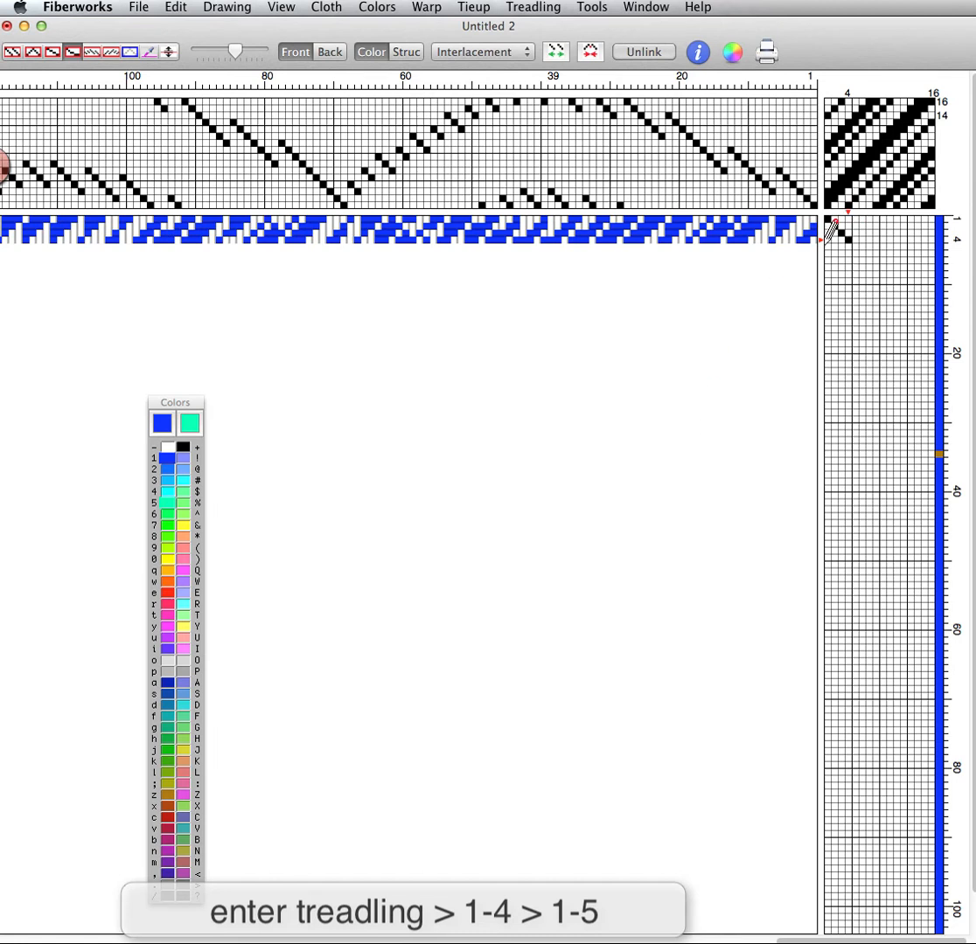
pyautogui.click(829, 245)
pyautogui.click(835, 252)
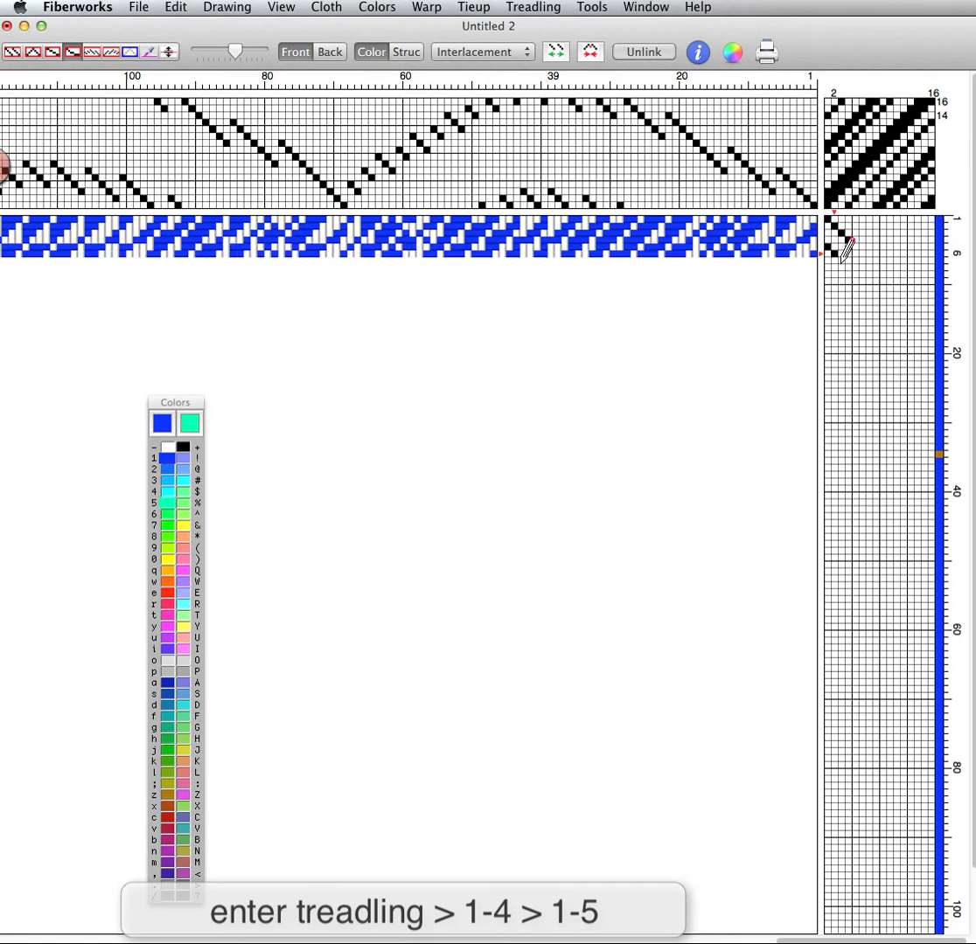
pyautogui.click(841, 258)
pyautogui.click(847, 264)
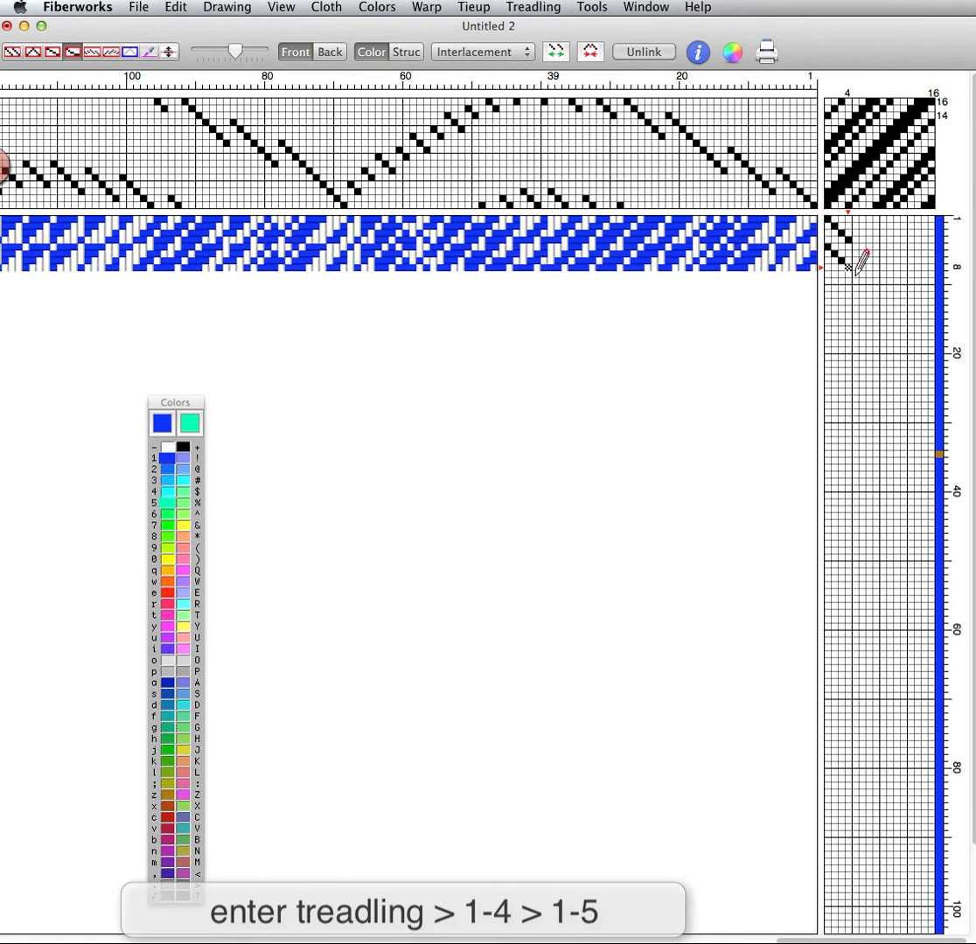
pyautogui.click(854, 271)
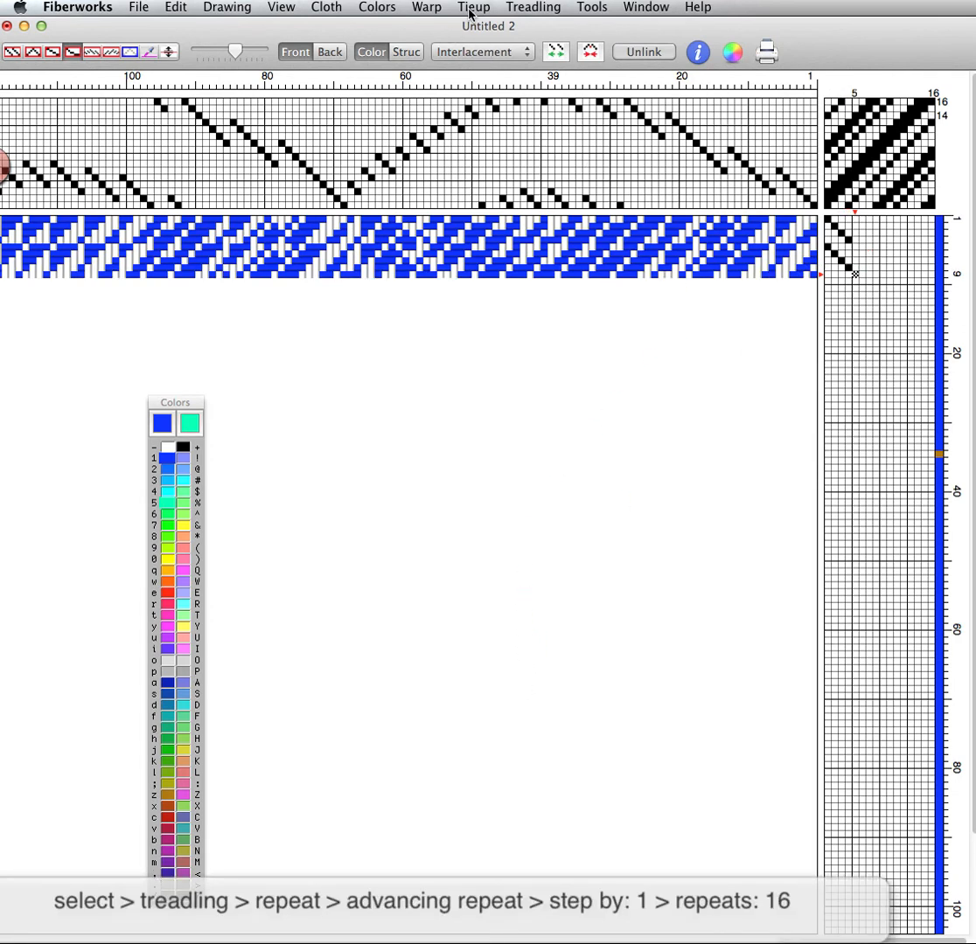
# Repeat the treadling draft and colors as an Advancing Repeat with 16 repeats, stepping by 1
pyautogui.click(535, 7)
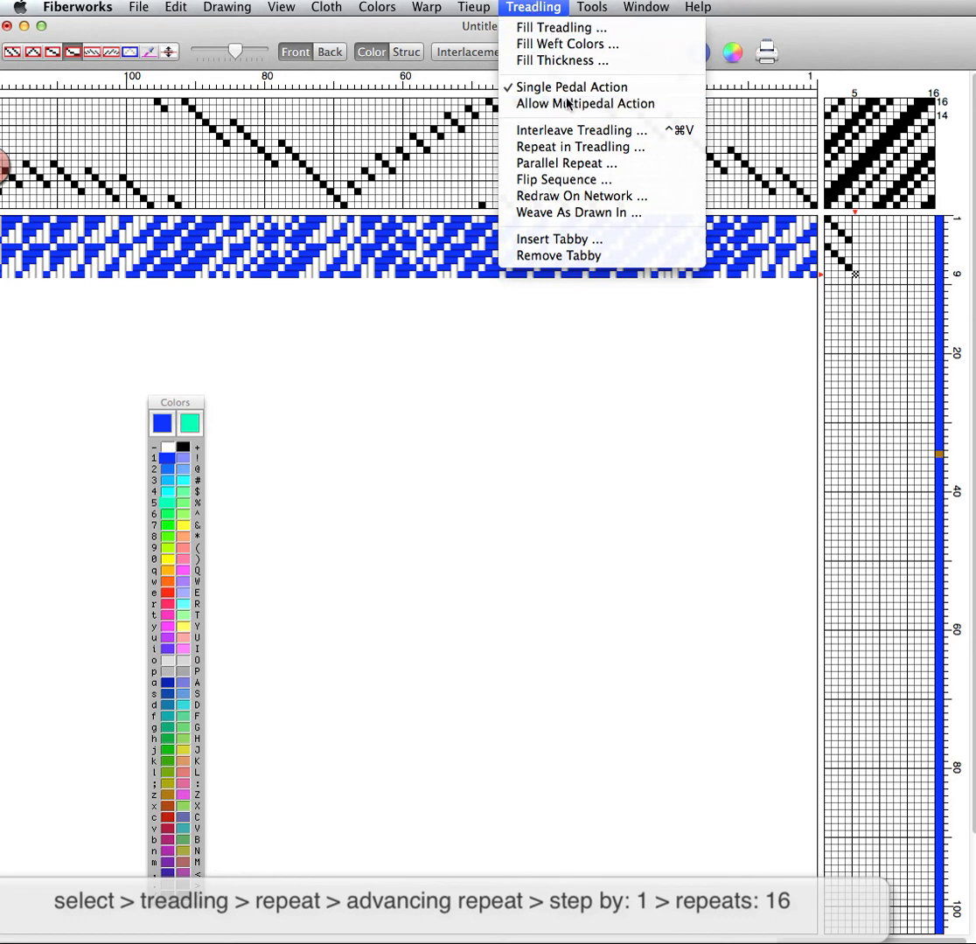
pyautogui.click(570, 148)
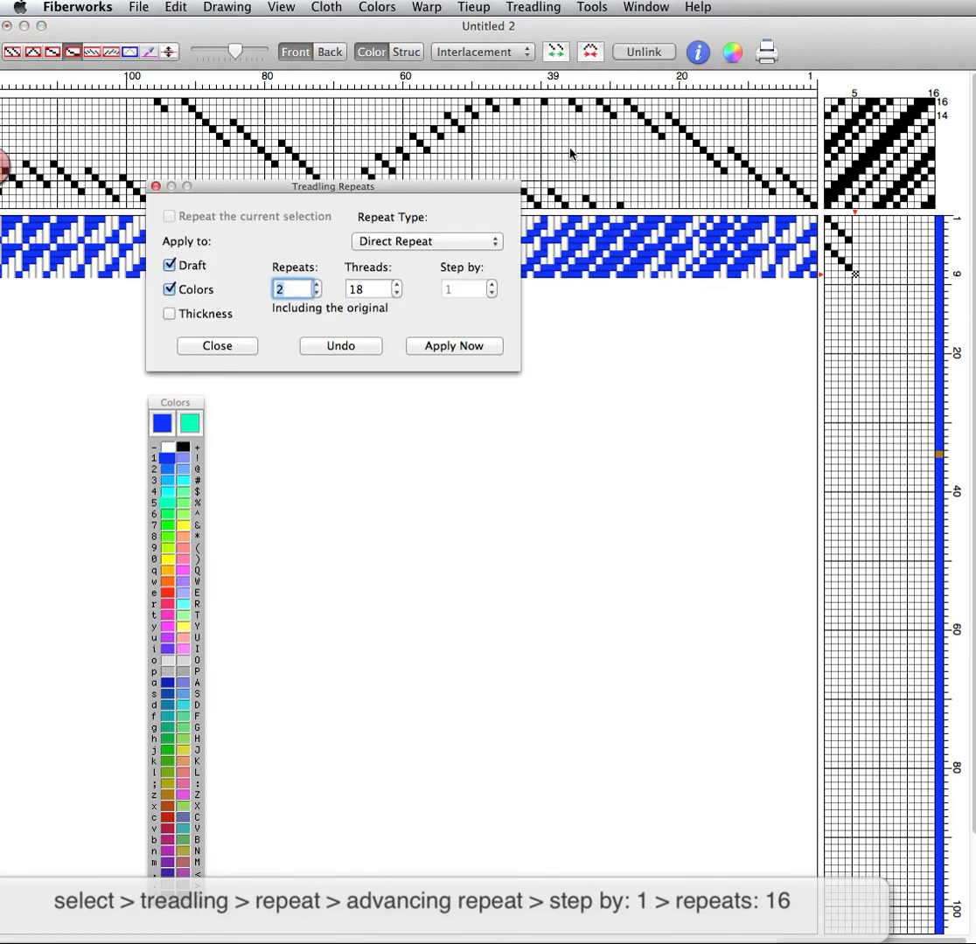
pyautogui.click(464, 248)
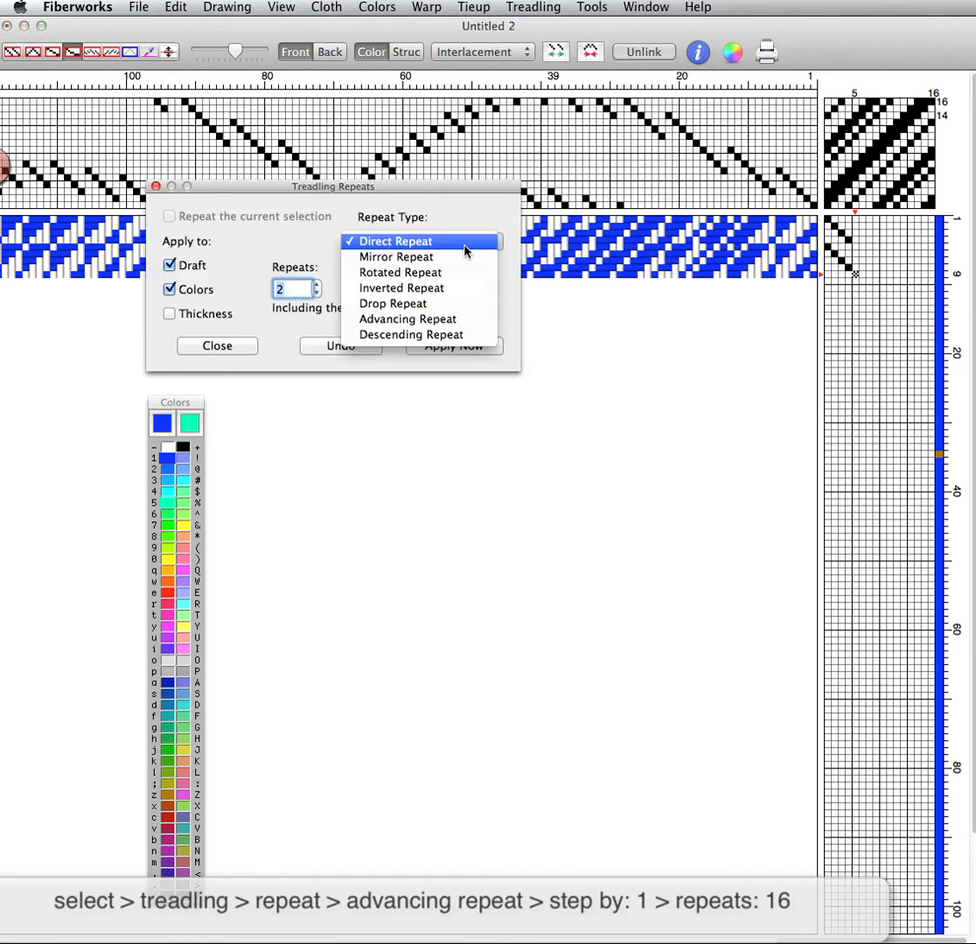
pyautogui.click(455, 327)
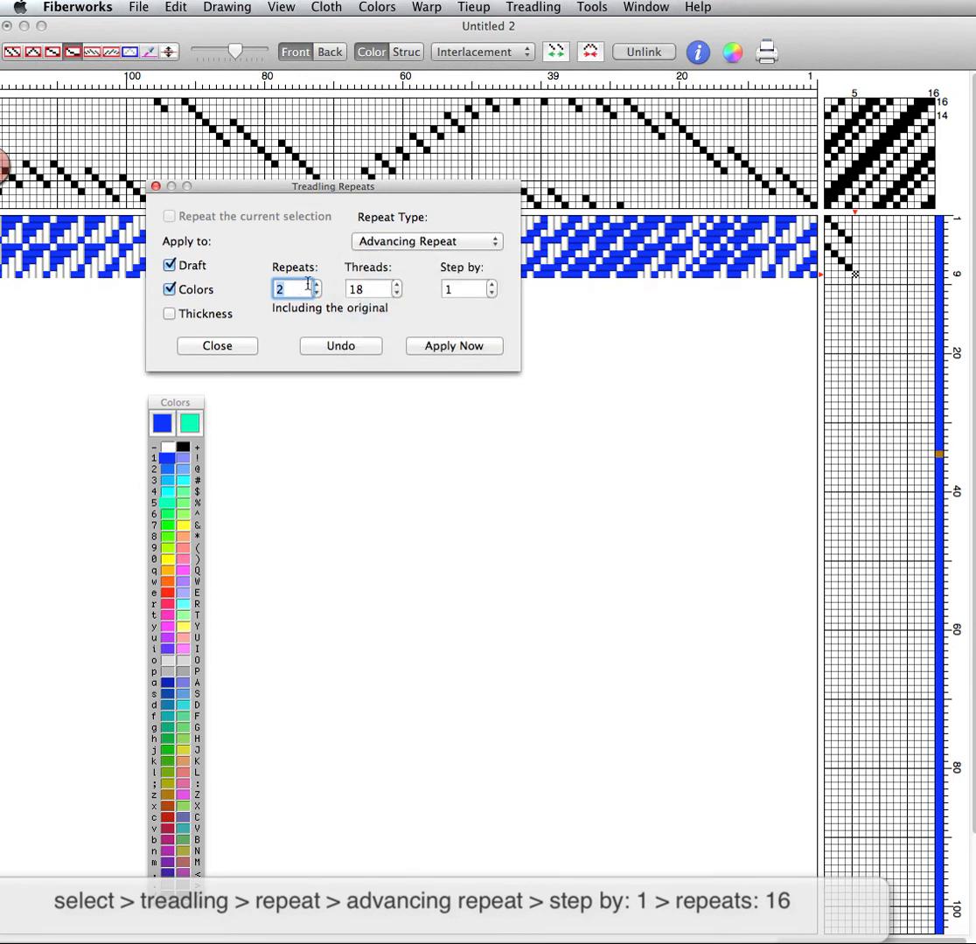
pyautogui.moveTo(318, 288); pyautogui.dragTo(318, 289)
pyautogui.click(465, 345)
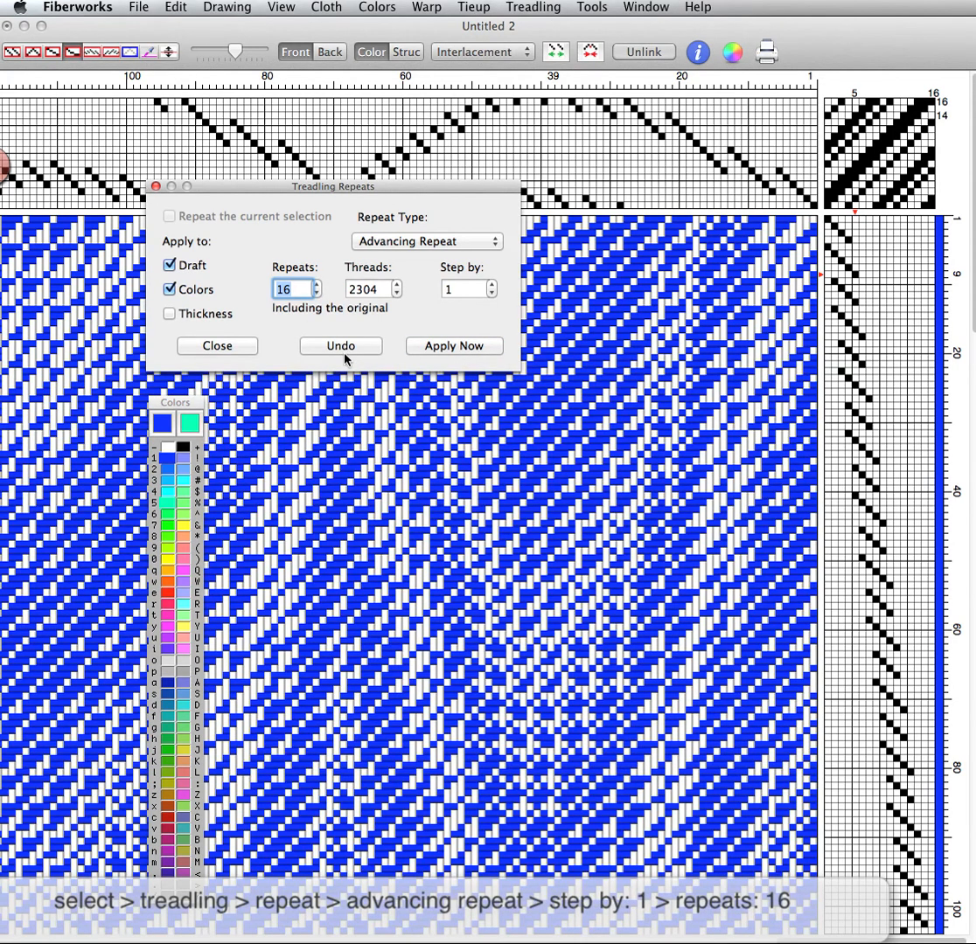
pyautogui.click(230, 348)
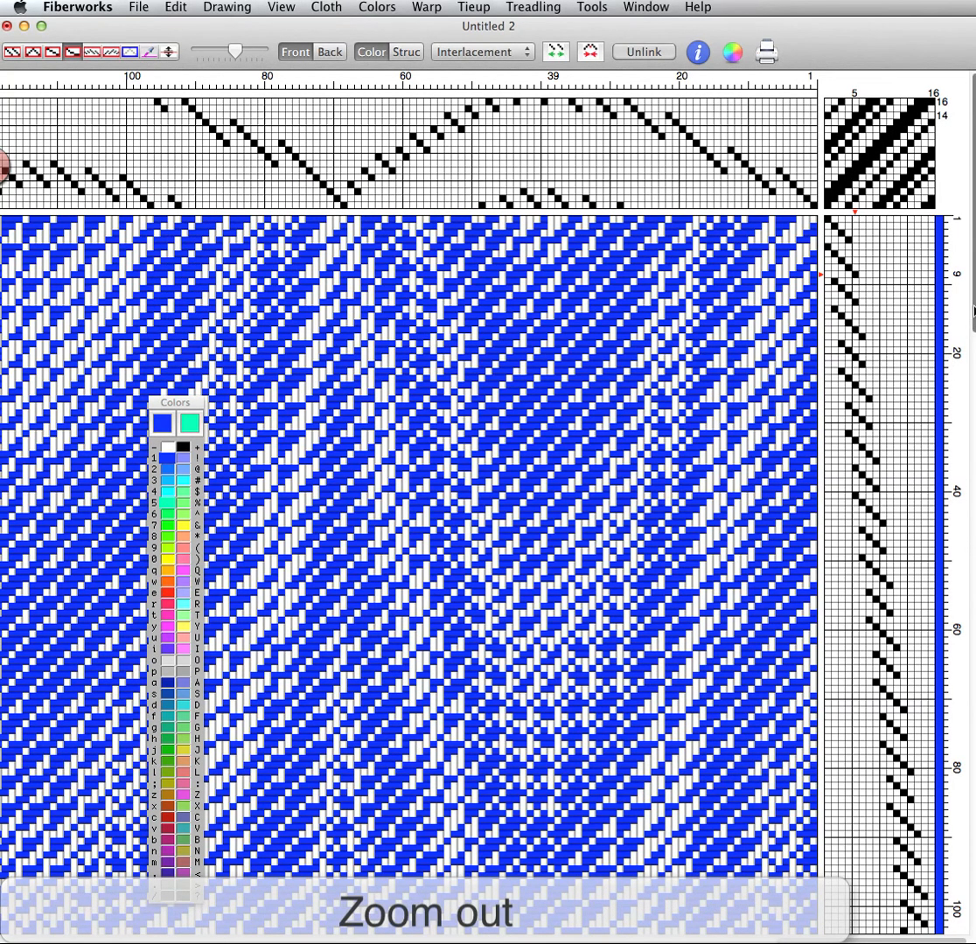
# Double the full treadling sequence with a Direct Repeat of 2 repeats, including draft and colors
pyautogui.moveTo(974, 308); pyautogui.dragTo(956, 287)
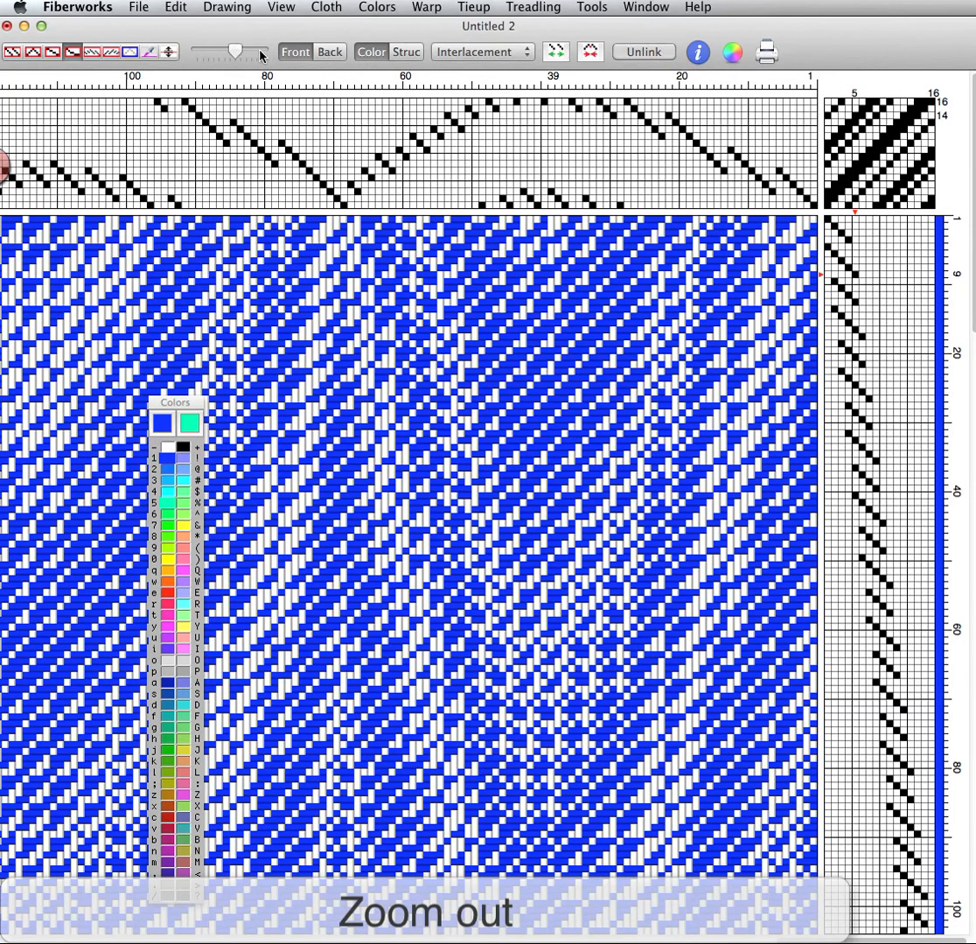
pyautogui.moveTo(235, 52); pyautogui.dragTo(205, 49)
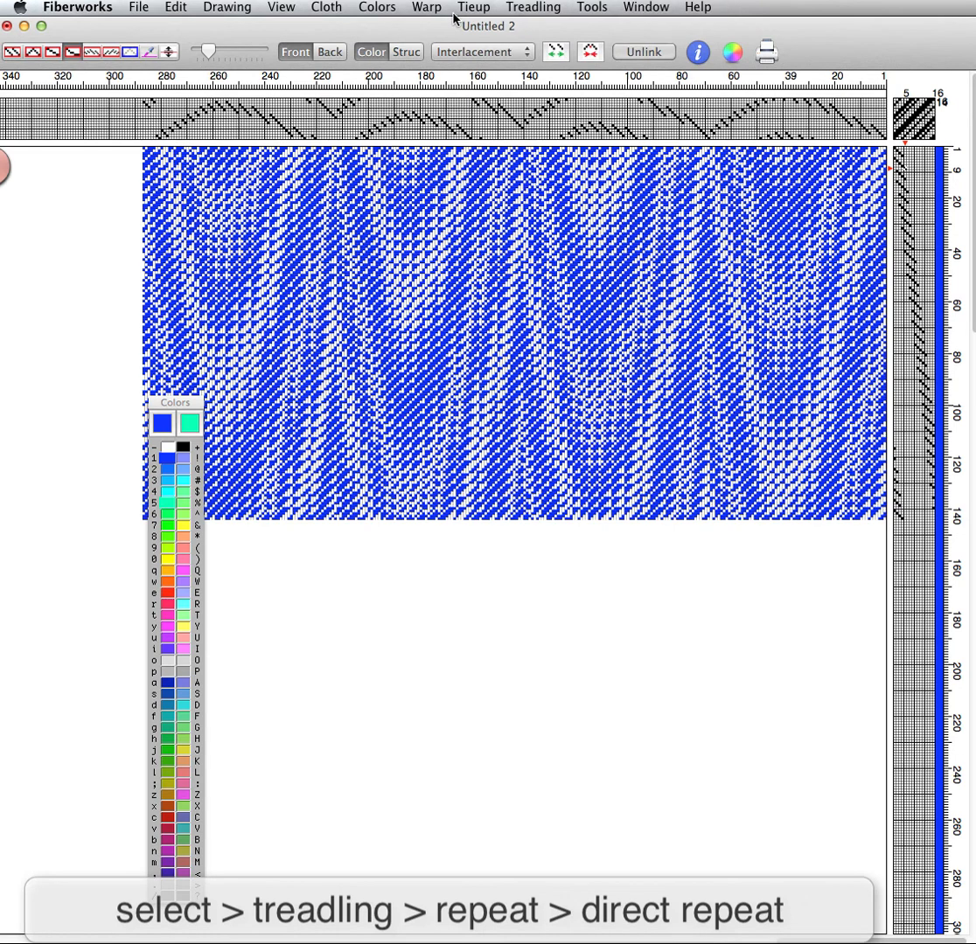
pyautogui.click(529, 7)
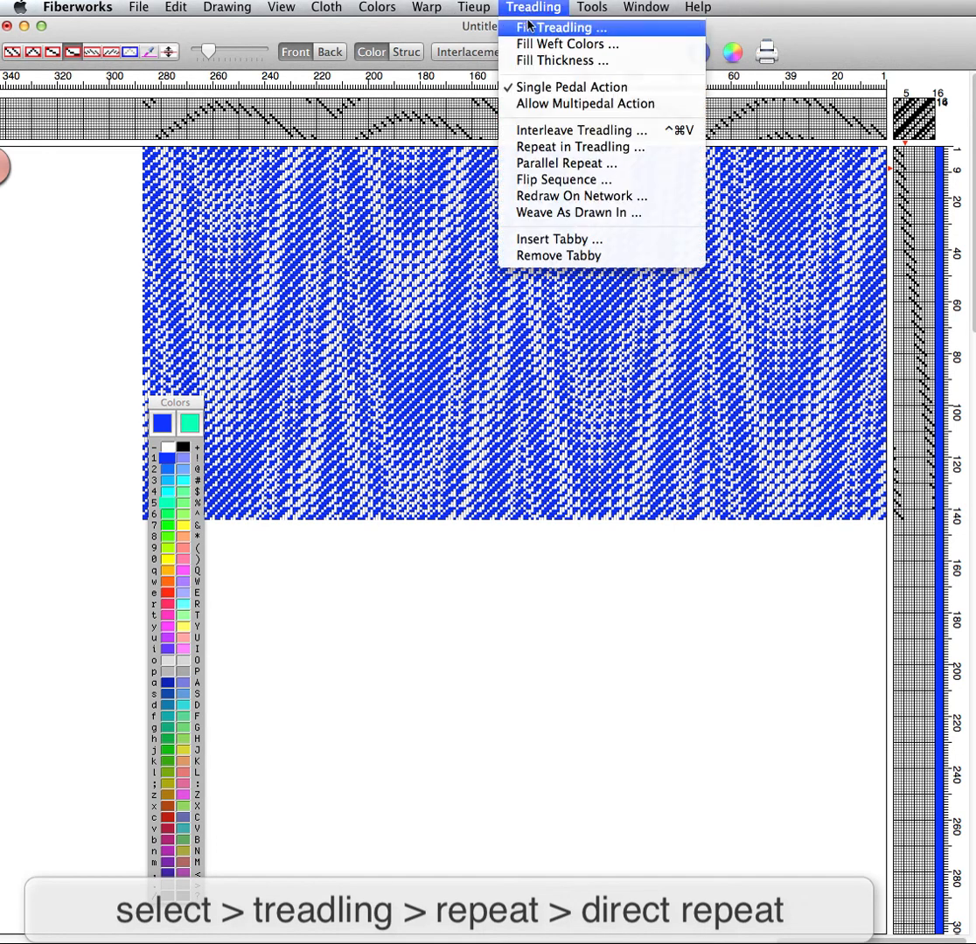
pyautogui.click(568, 146)
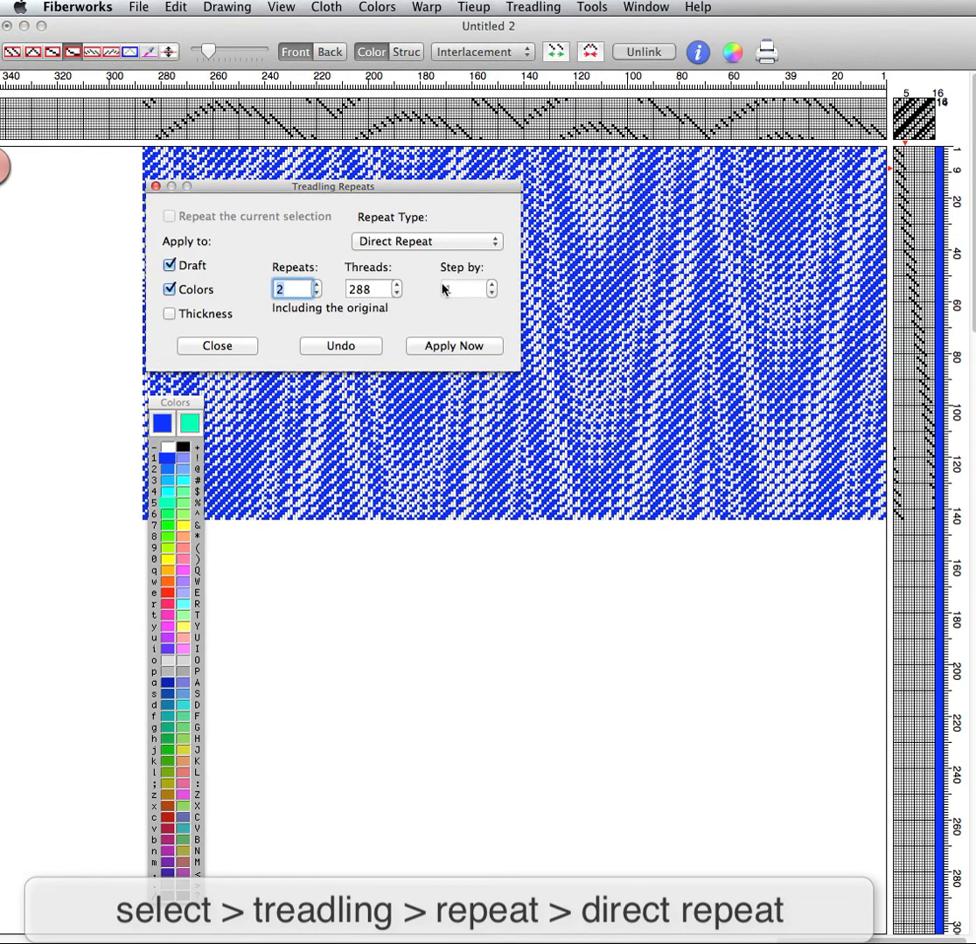
pyautogui.click(442, 348)
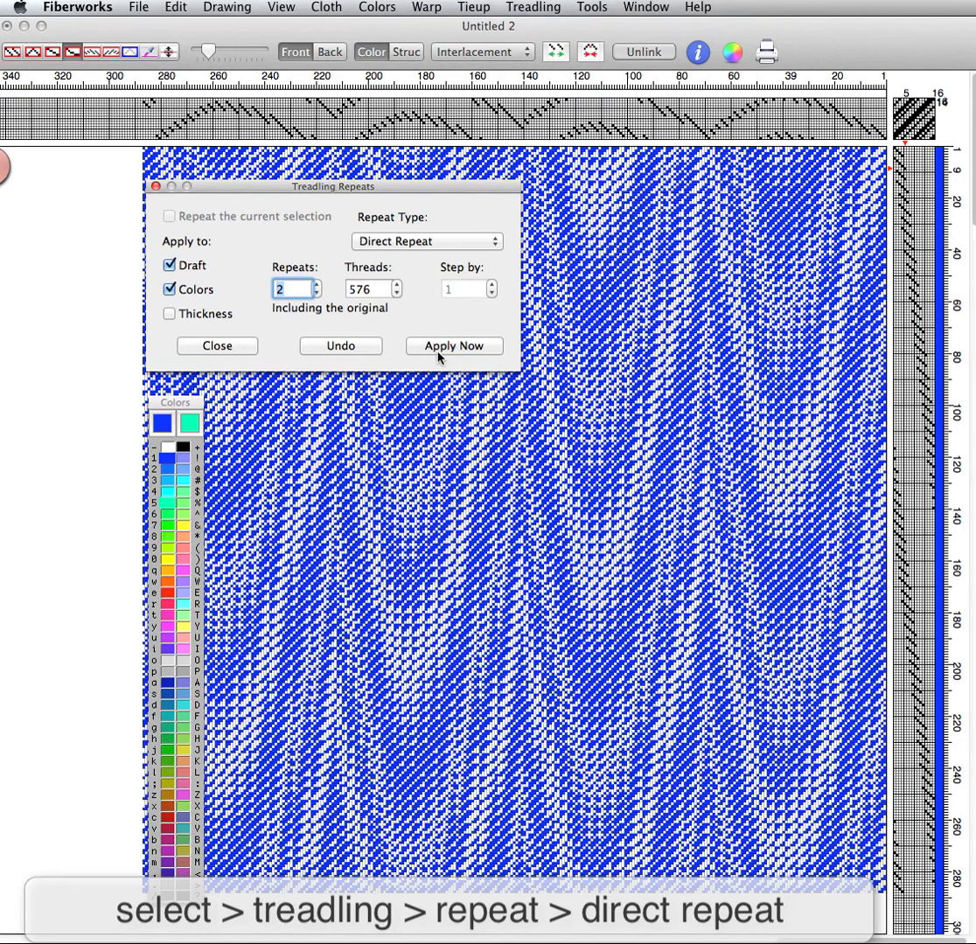
pyautogui.click(236, 349)
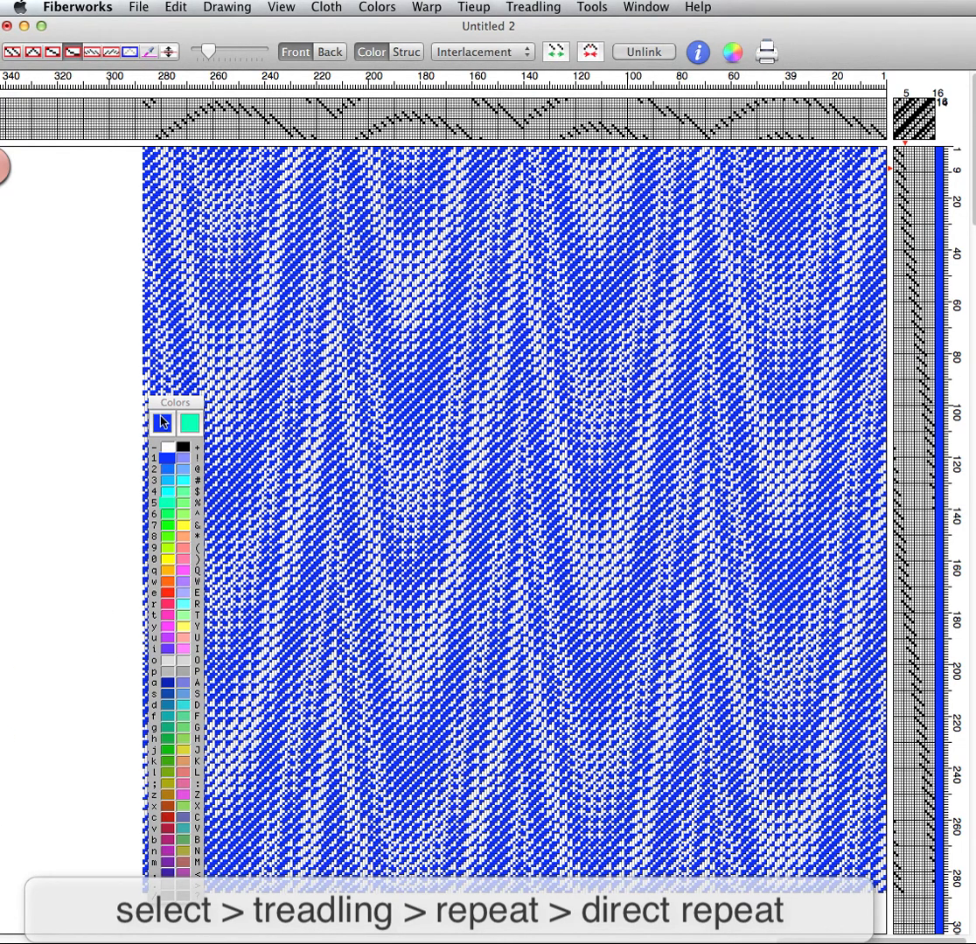
# Move the color palette clear of the drawdown and replace the weft colors with a single-color black fill
pyautogui.moveTo(174, 404); pyautogui.dragTo(50, 418)
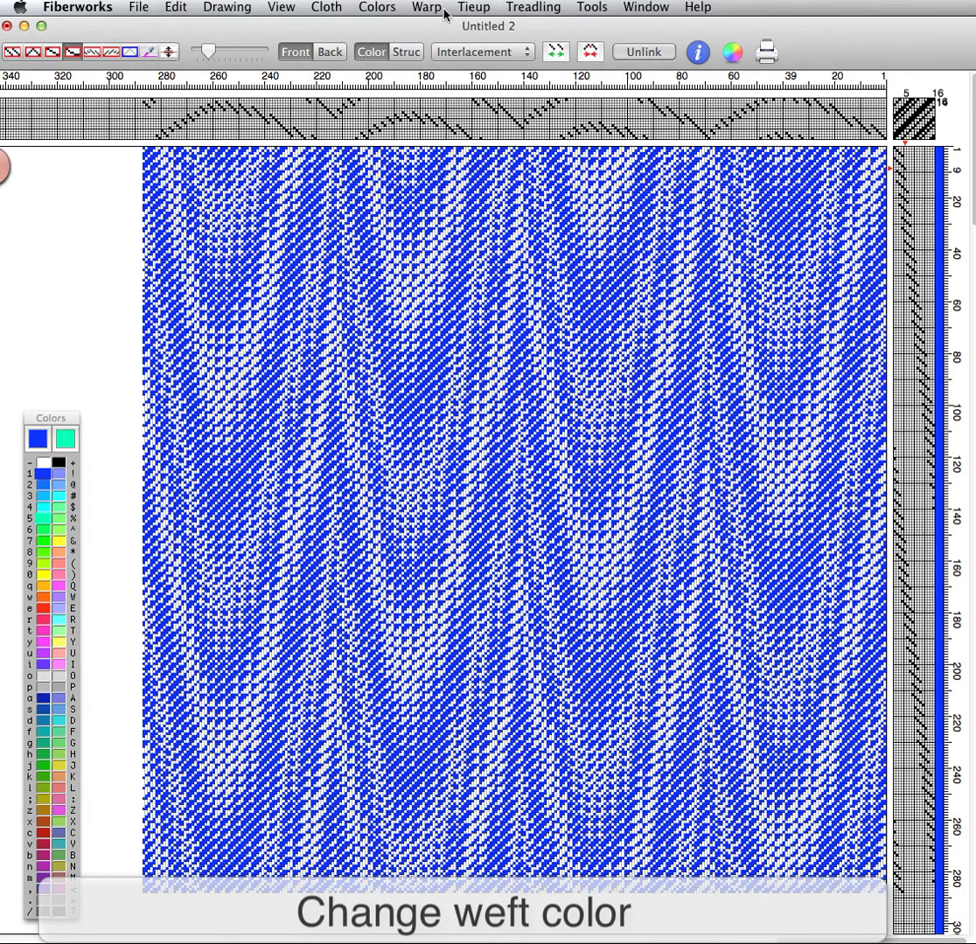
pyautogui.click(535, 8)
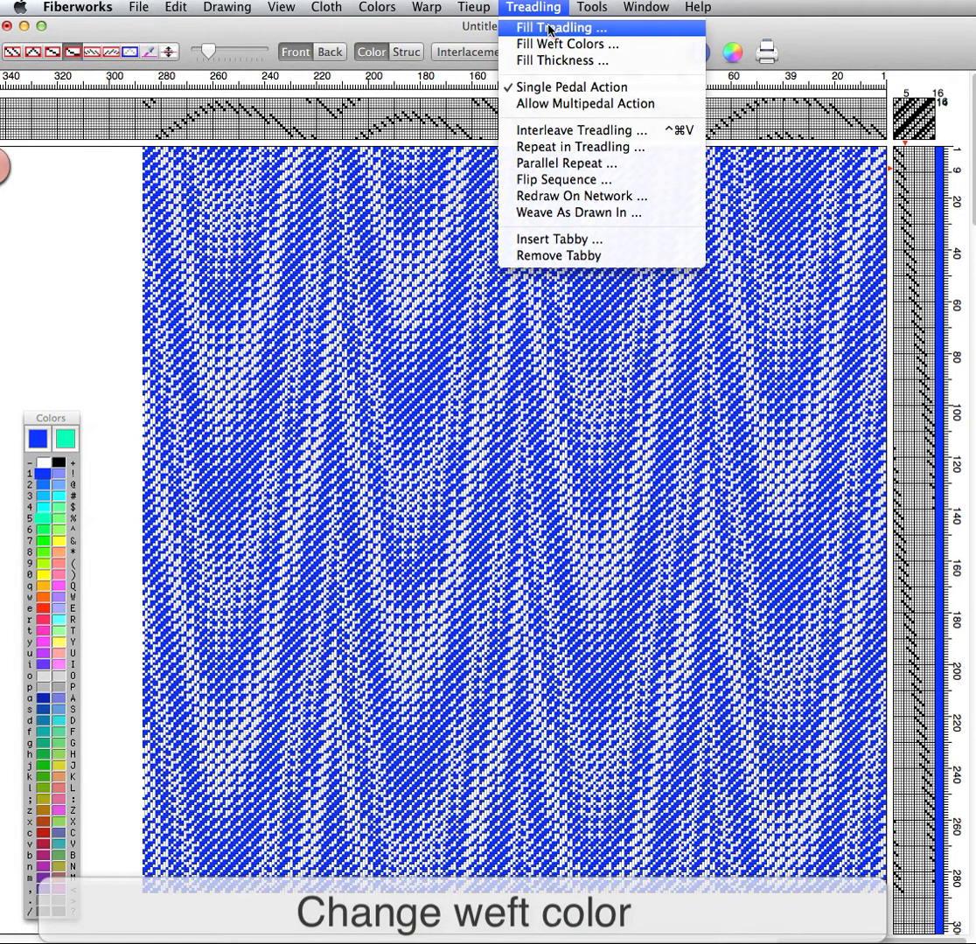
pyautogui.click(540, 44)
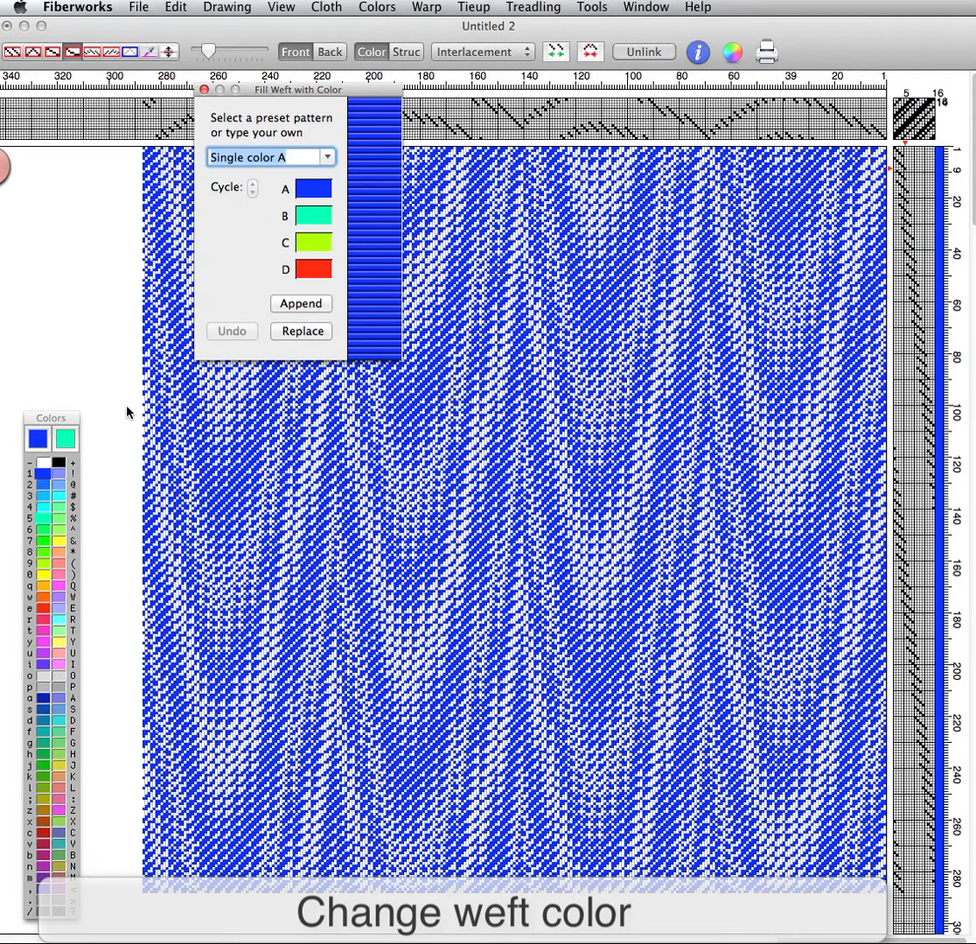
pyautogui.click(59, 463)
pyautogui.click(320, 188)
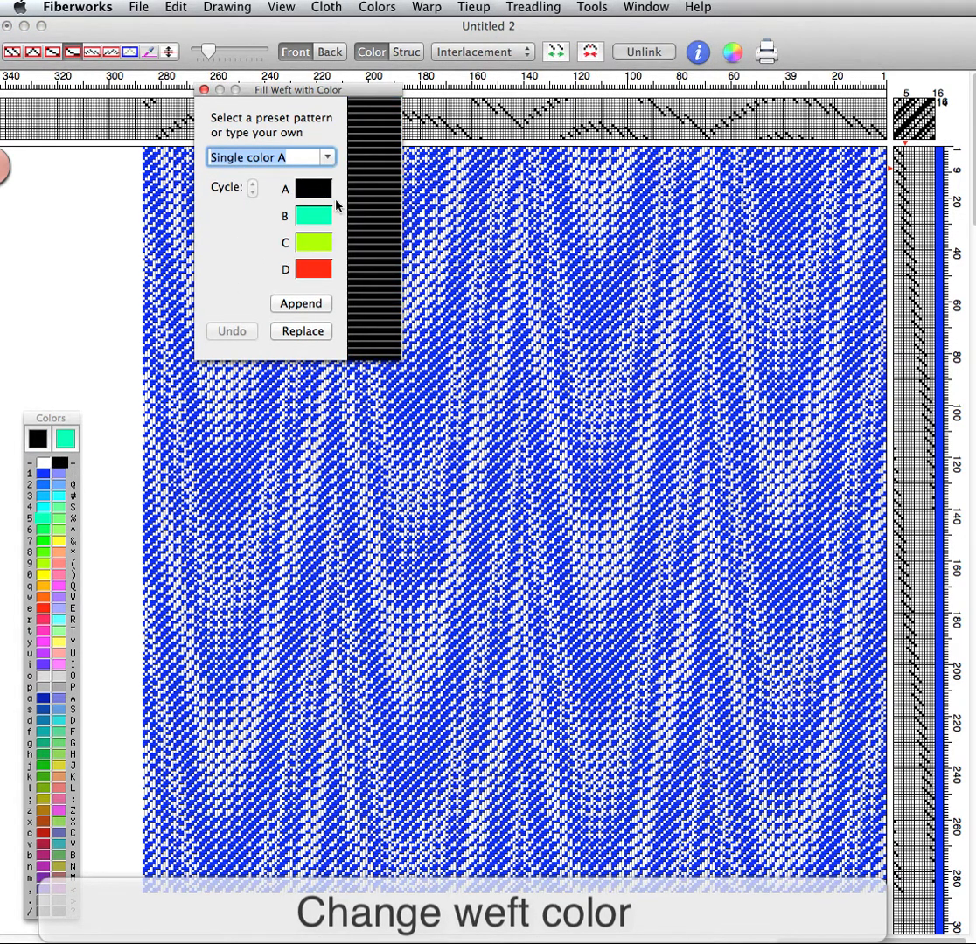
pyautogui.click(297, 332)
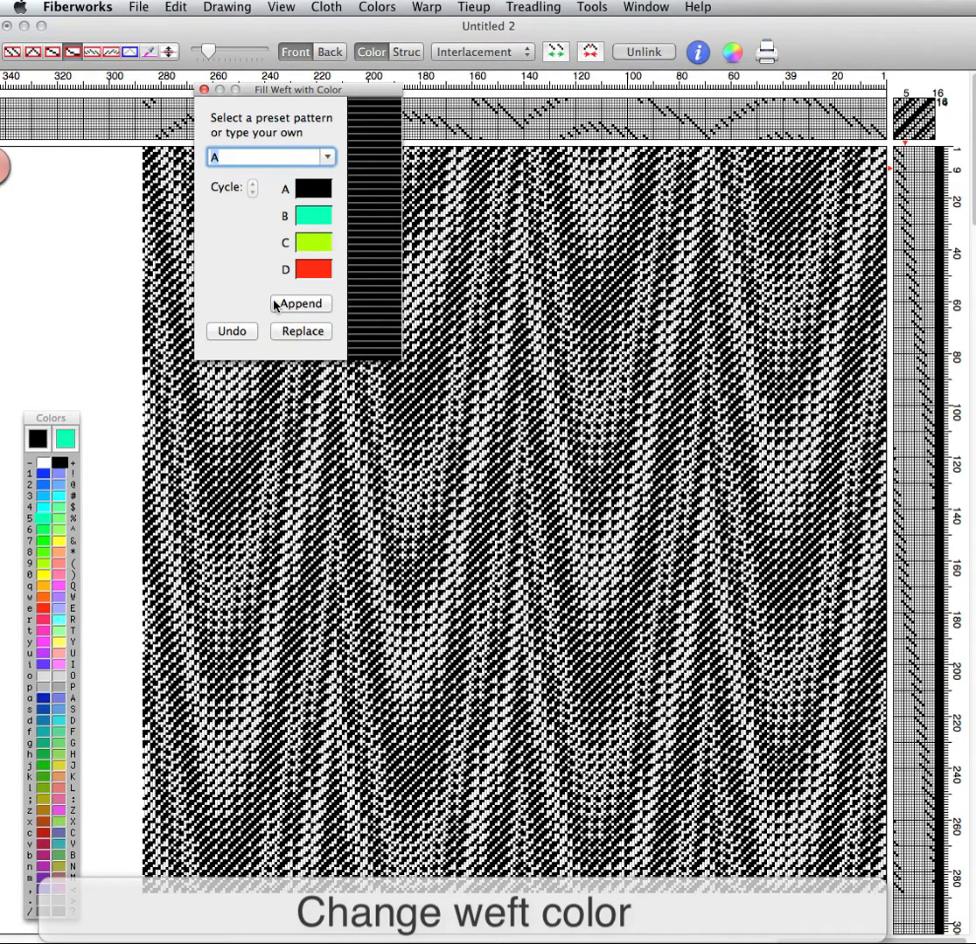
pyautogui.click(204, 91)
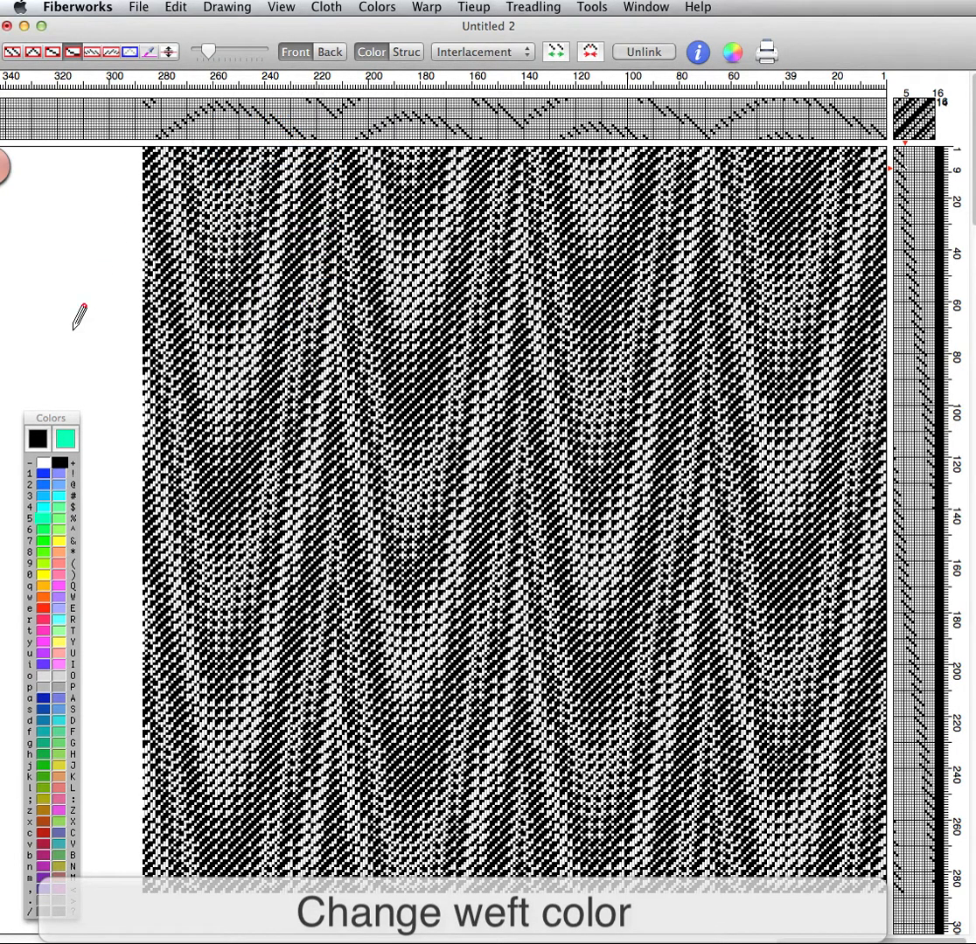